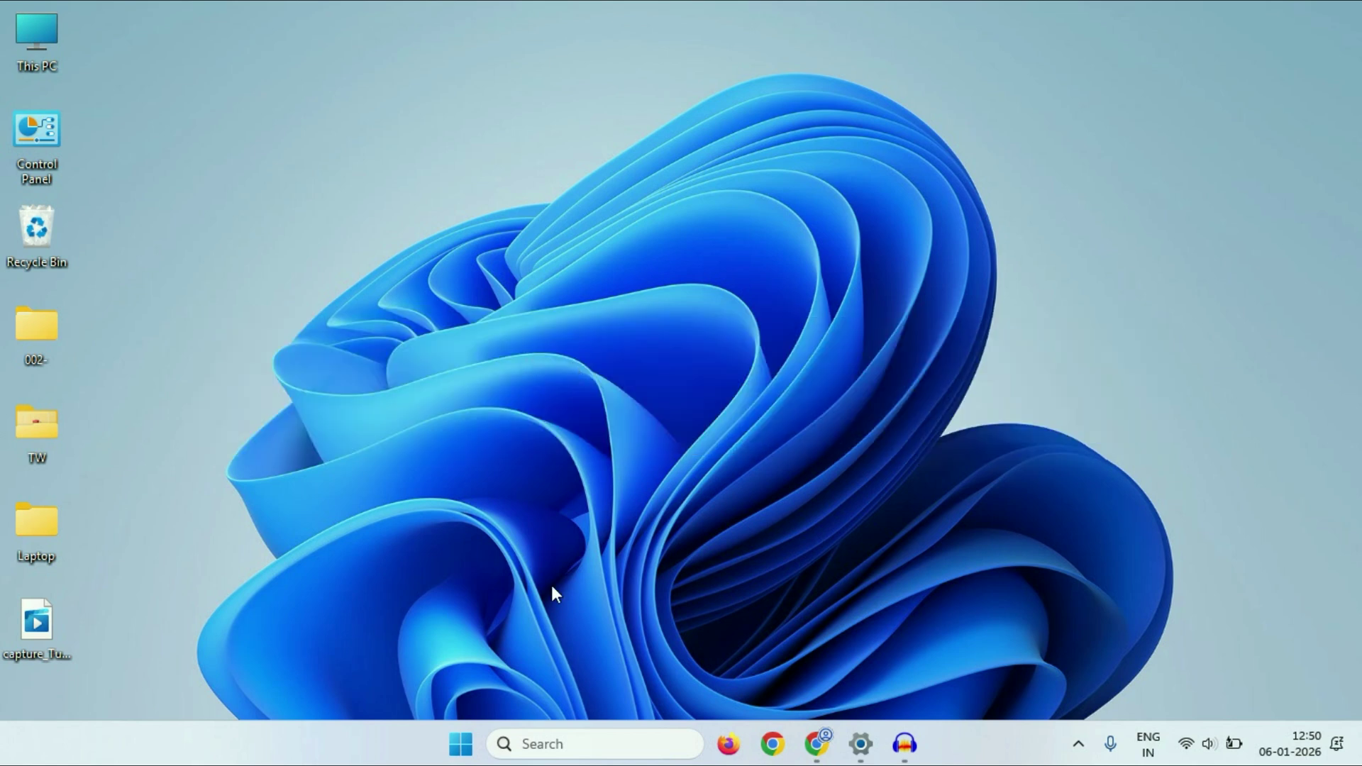
Step: Open the Startup apps page in Settings under Apps
left_click(461, 743)
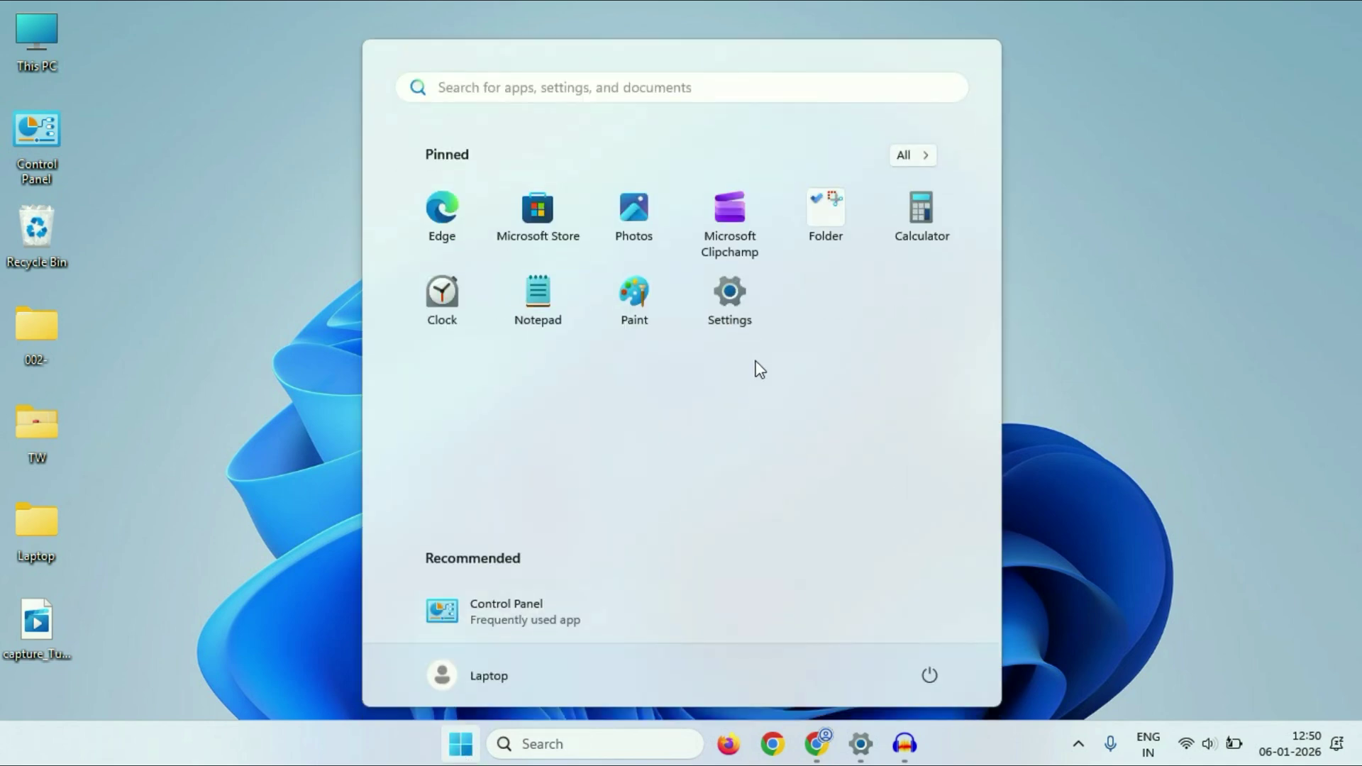
left_click(743, 320)
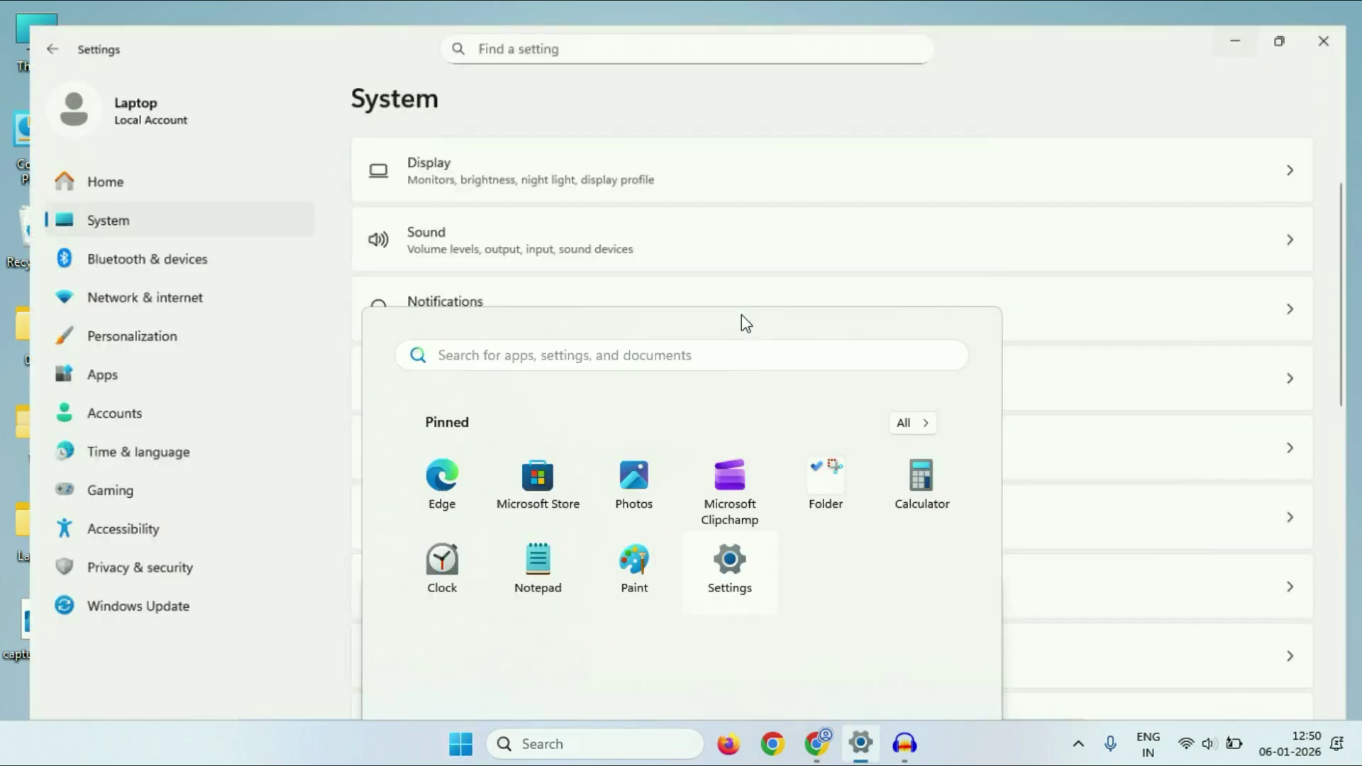
left_click(105, 367)
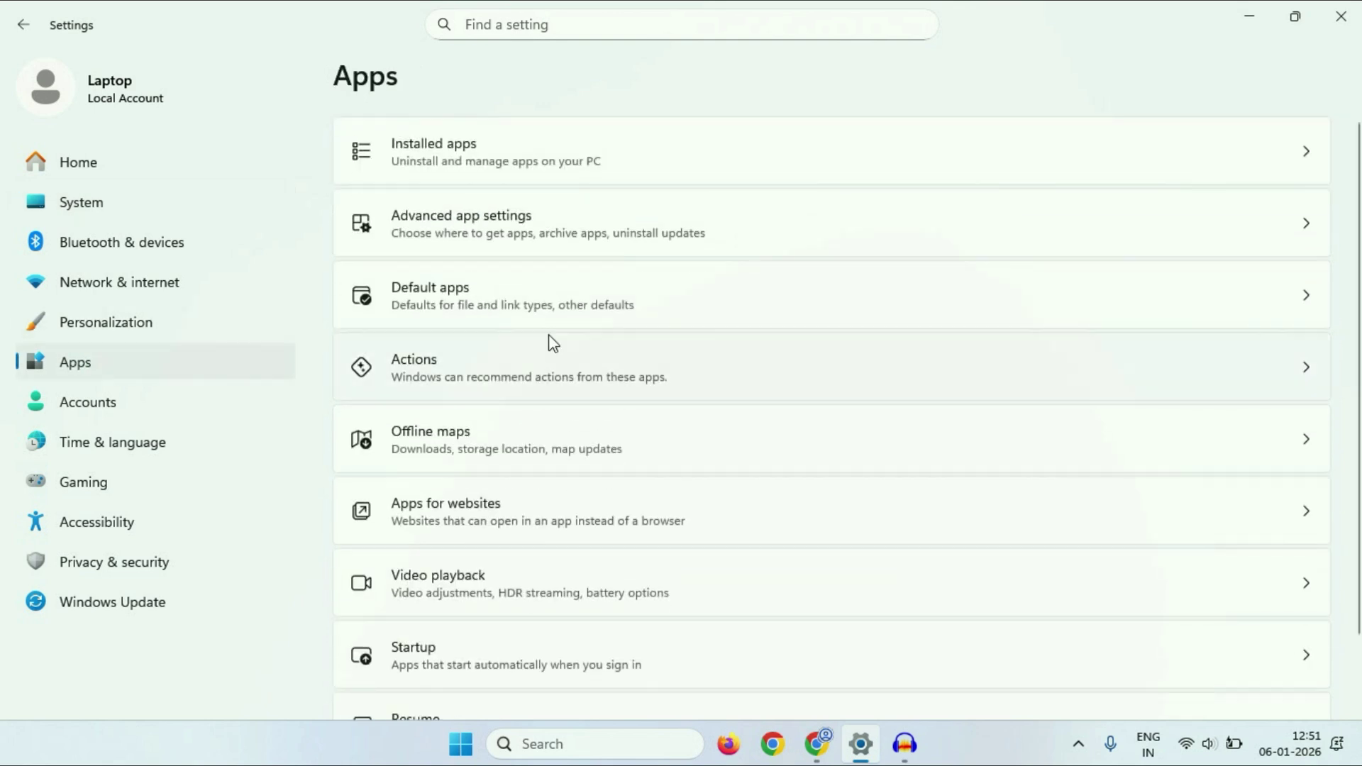
scroll(644, 360, "down", 2)
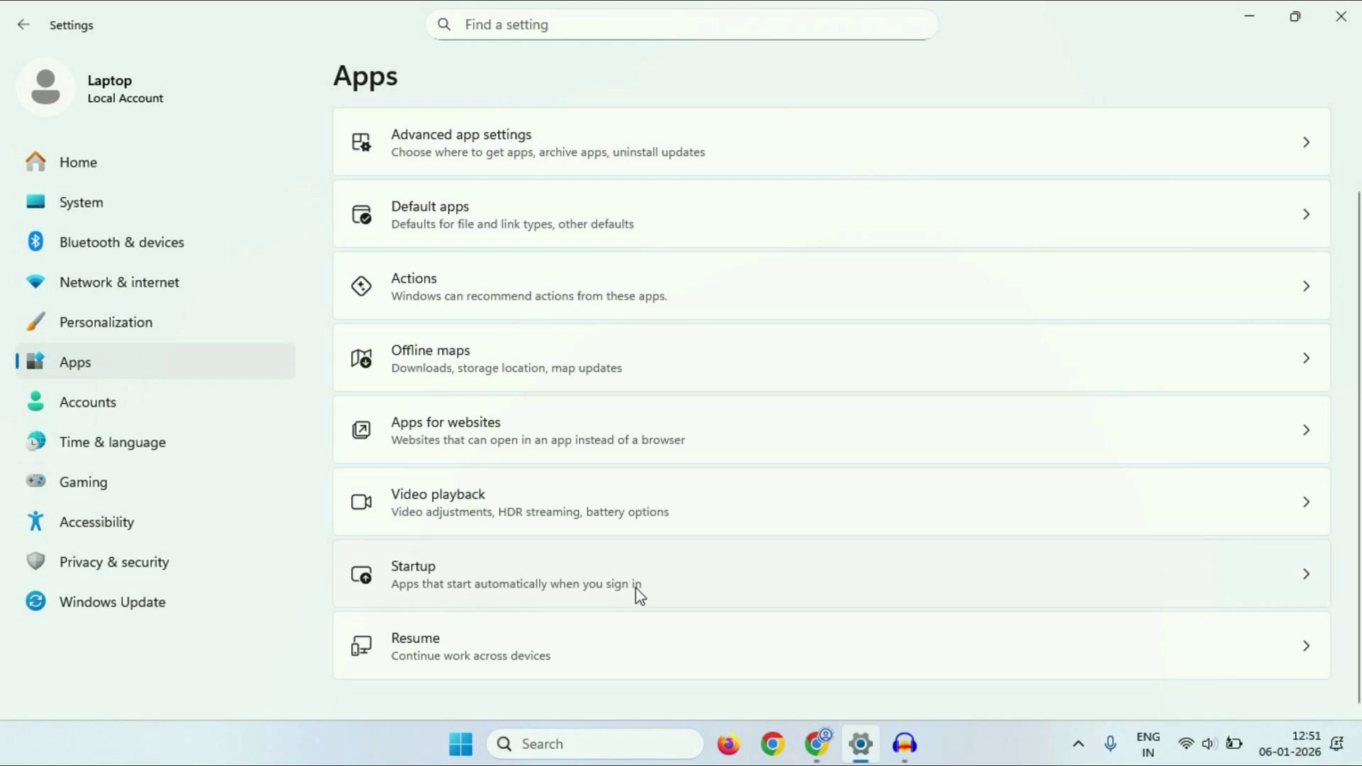
left_click(1291, 584)
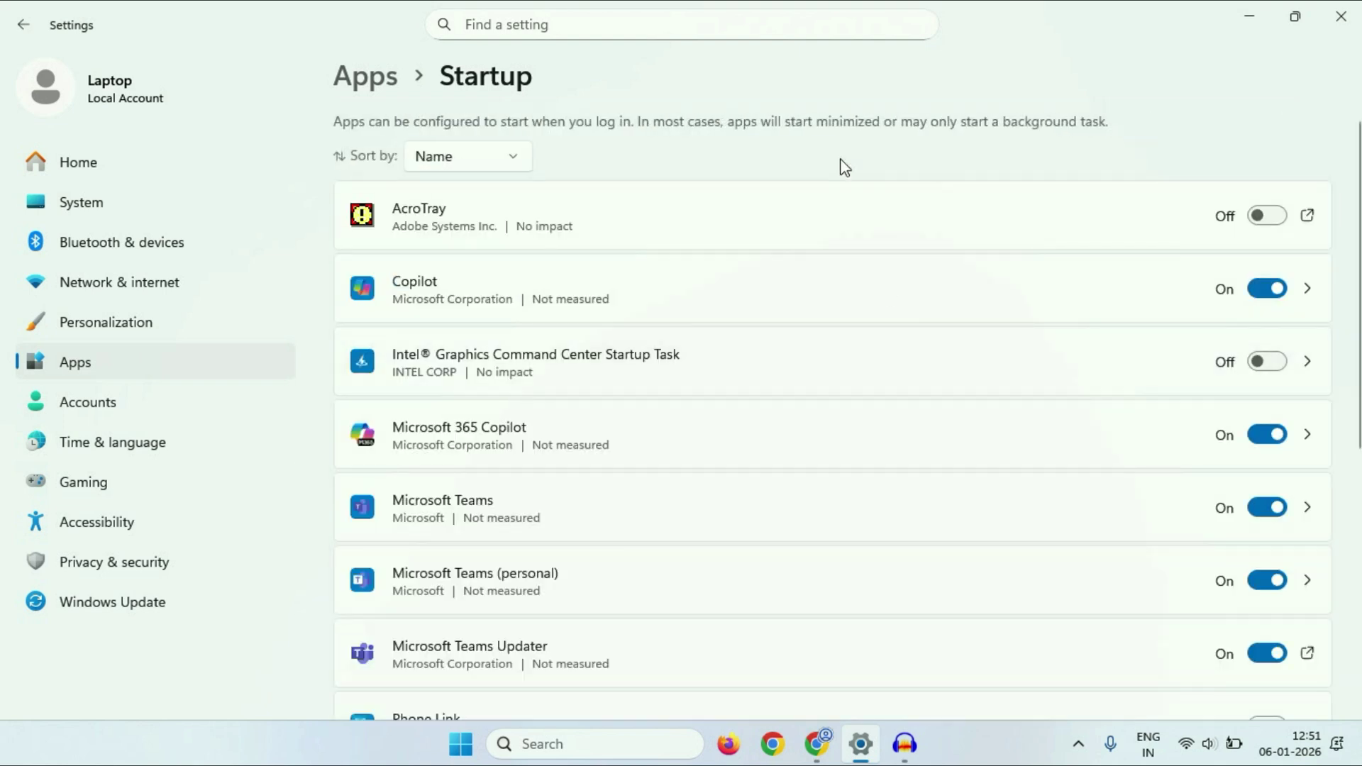
Step: Turn off startup for Copilot, Microsoft 365 Copilot, the three Teams entries and Xbox, then close Settings
left_click(1266, 288)
left_click(1266, 434)
left_click(1267, 502)
scroll(1356, 389, "down", 3)
left_click(1267, 355)
left_click(1267, 428)
scroll(1354, 432, "down", 3)
left_click(1267, 607)
scroll(1100, 295, "up", 10)
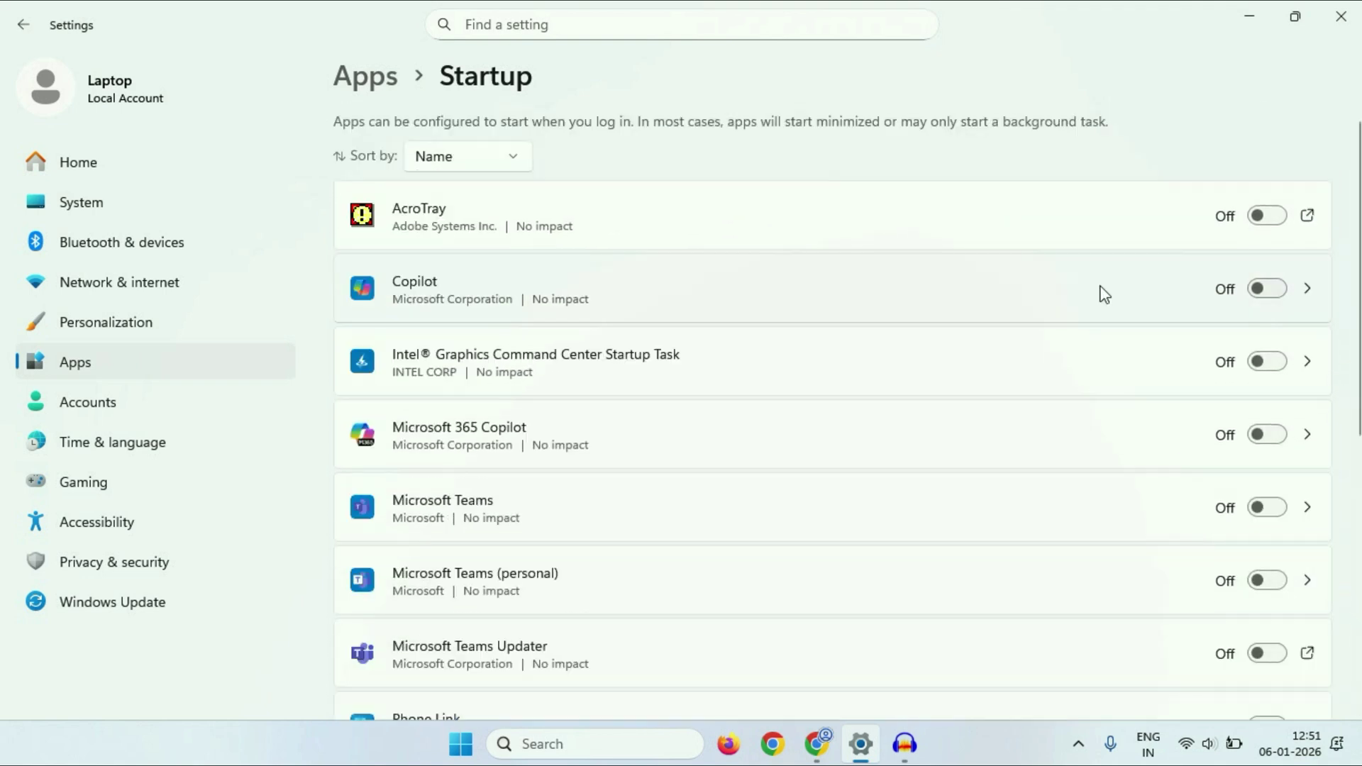
left_click(1339, 19)
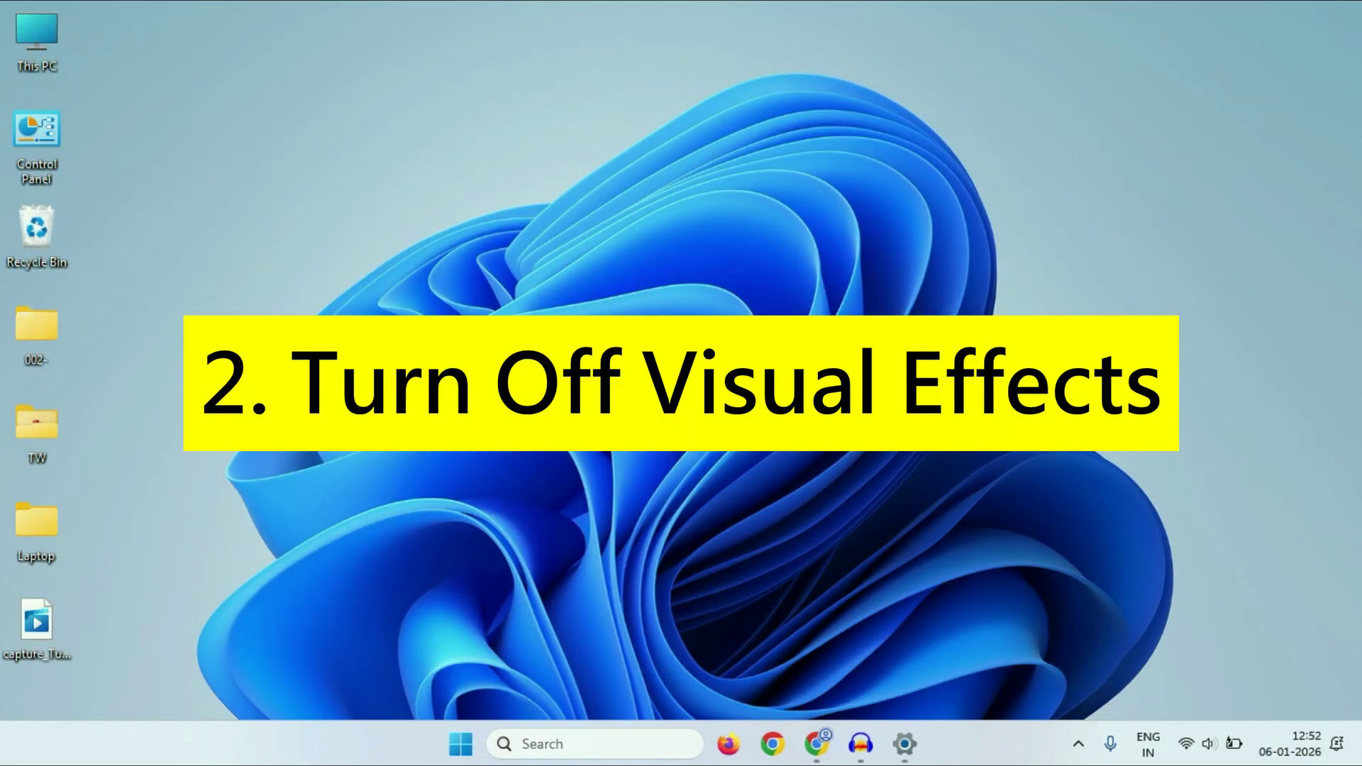
Step: Open View advanced system settings from search and centre the System Properties dialog
left_click(588, 743)
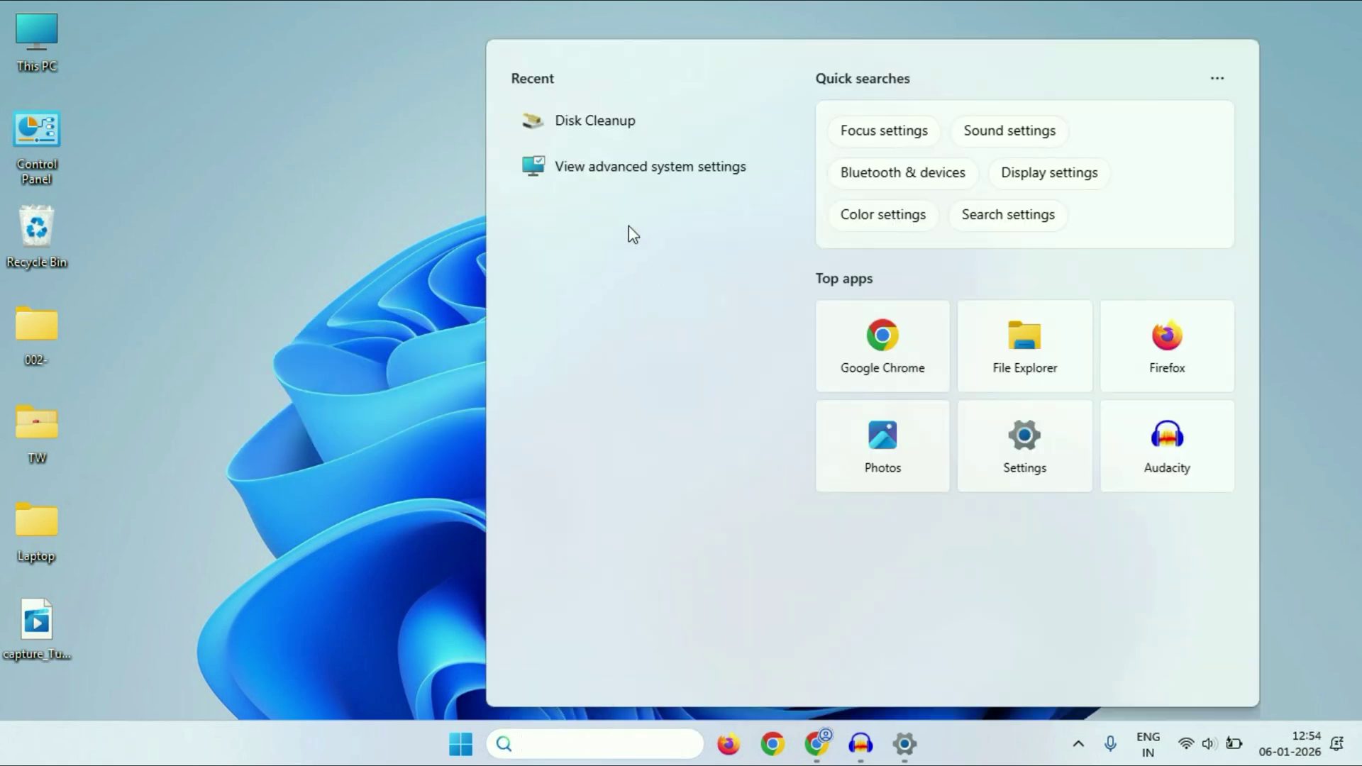
left_click(659, 171)
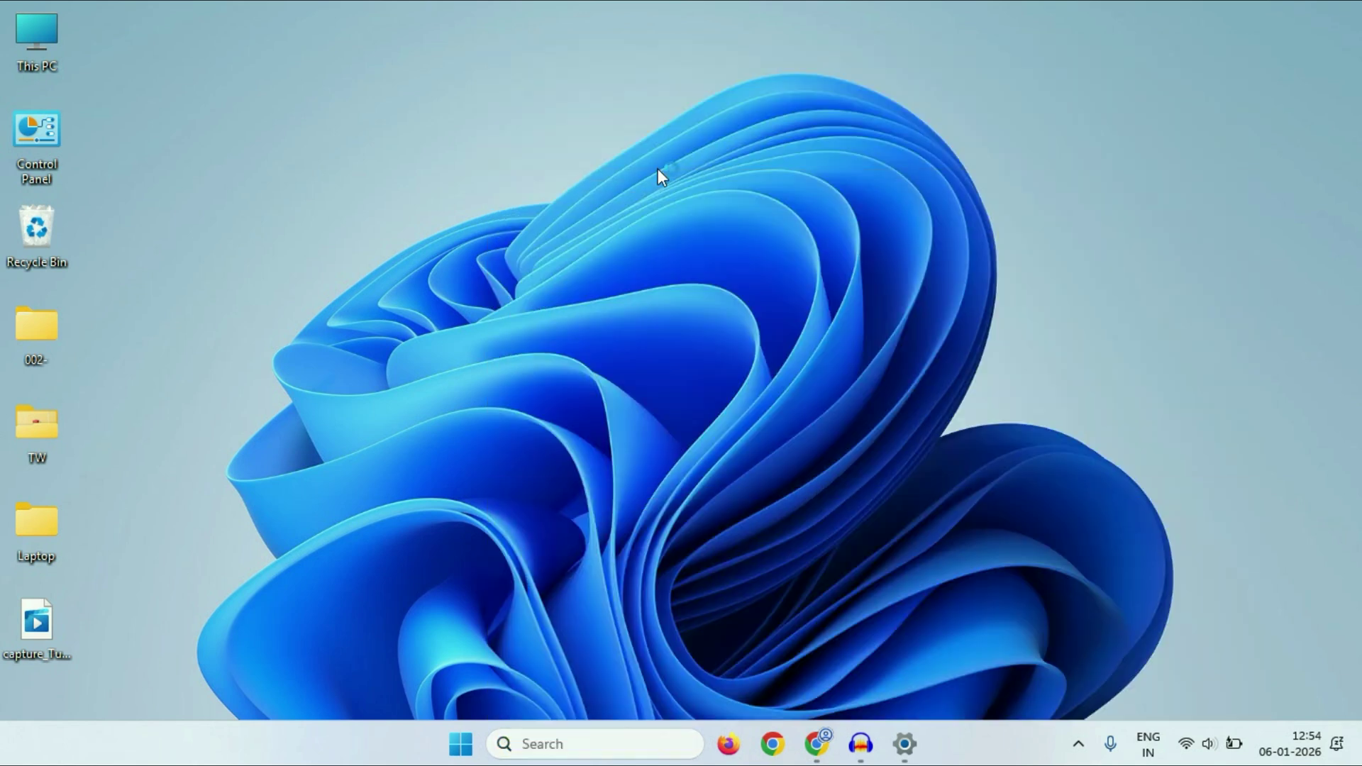
left_click_drag(352, 154, 701, 148)
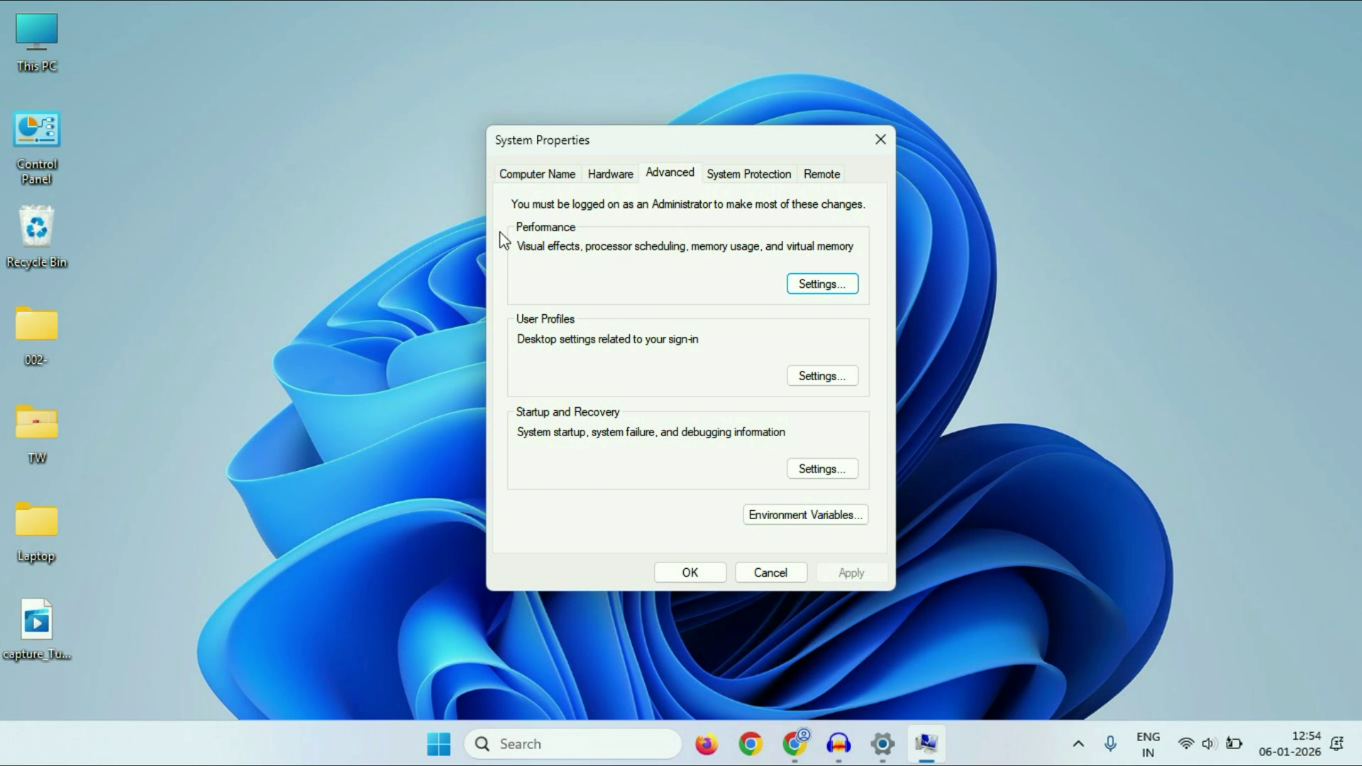
Step: Apply Adjust for best performance, re-enabling taskbar animations, thumbnails, window contents while dragging and smooth fonts
left_click(843, 287)
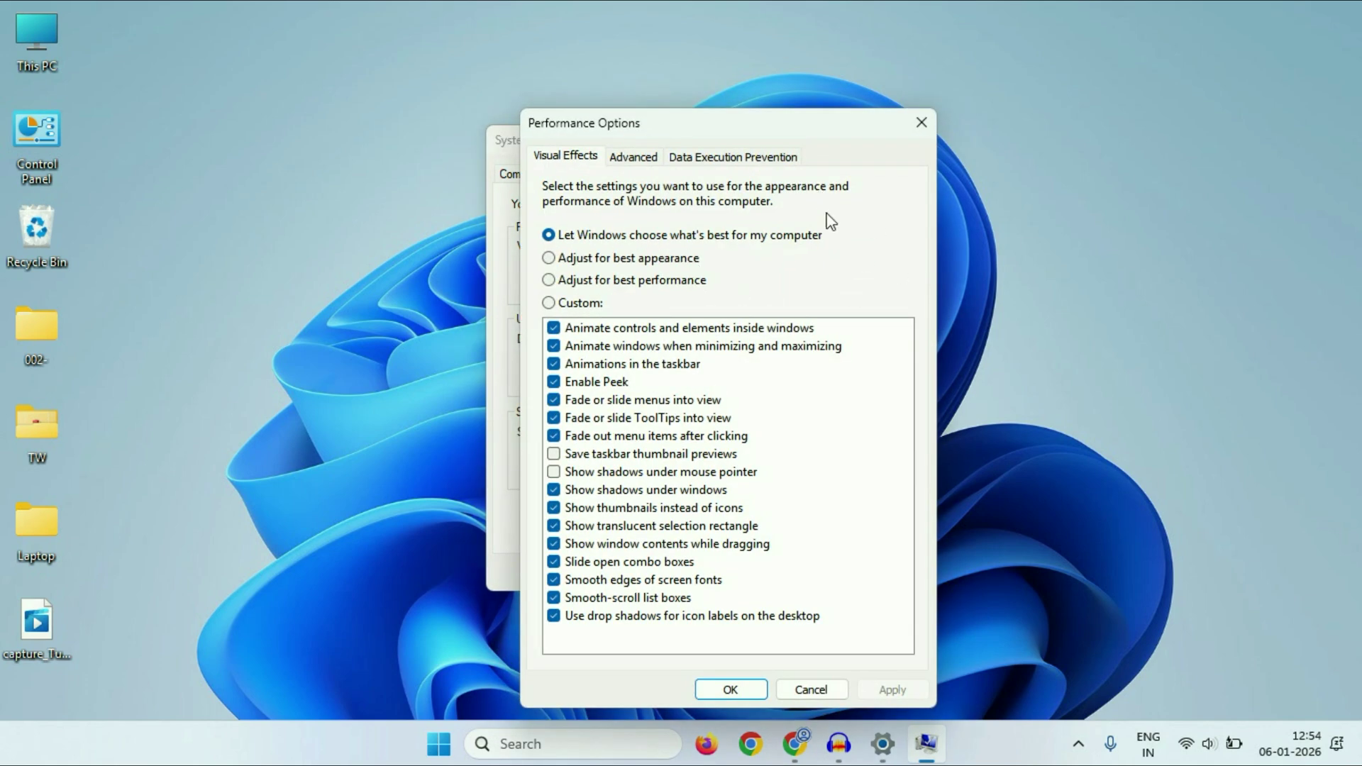
left_click(578, 283)
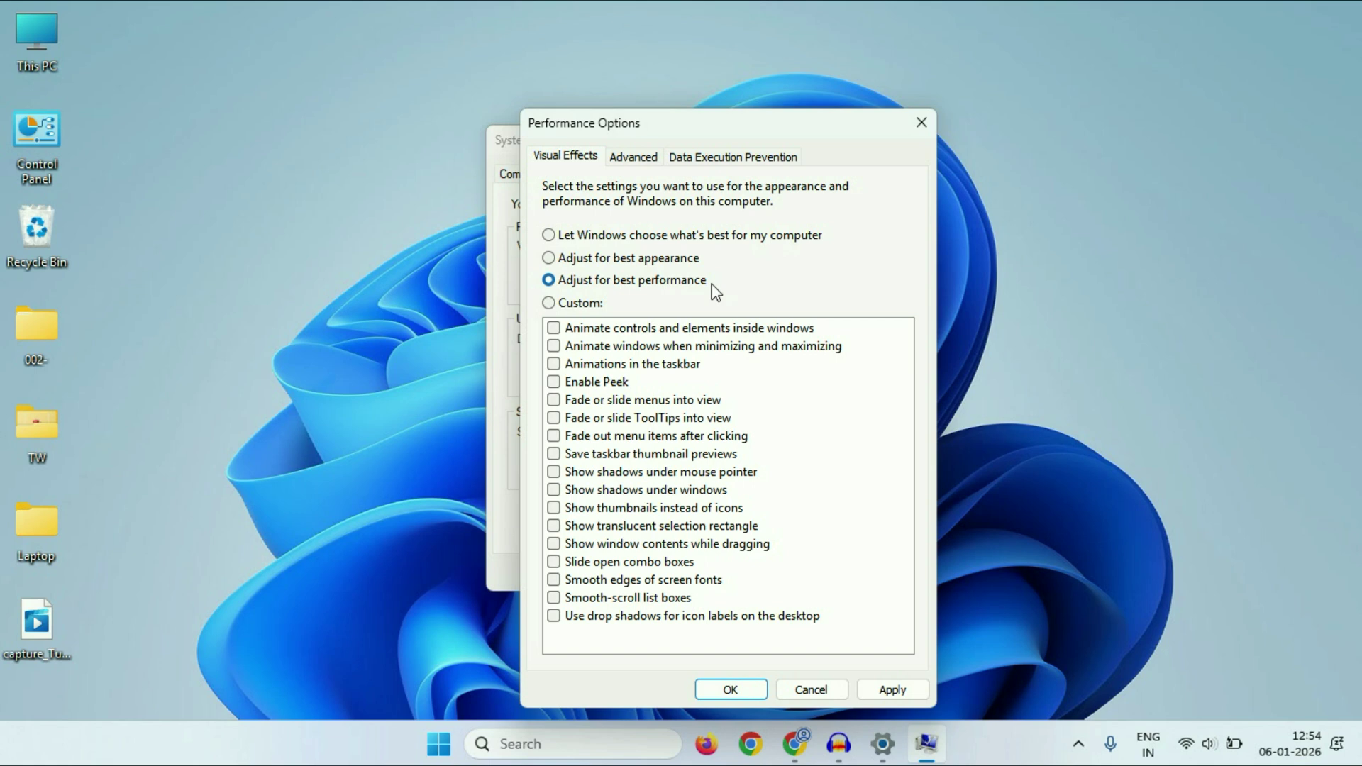
left_click(554, 365)
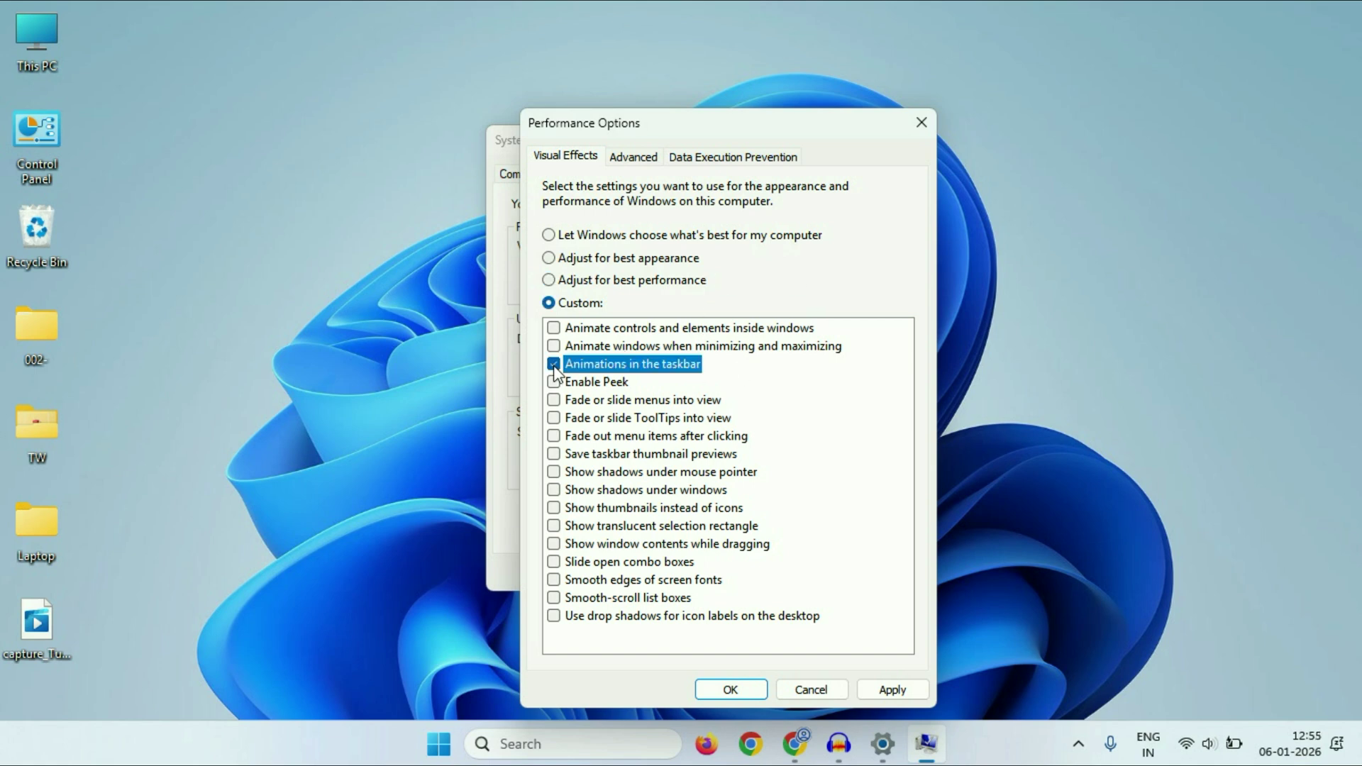
left_click(554, 456)
left_click(554, 508)
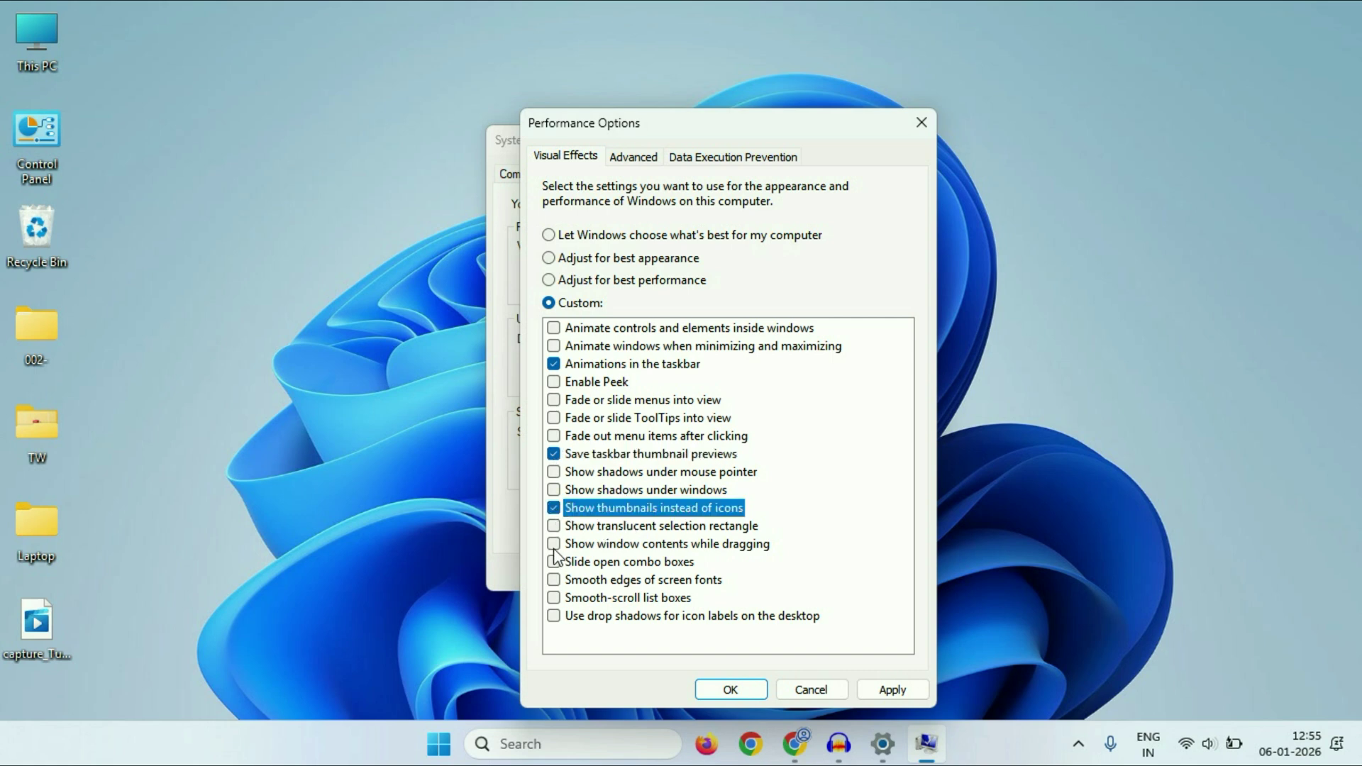
left_click(554, 544)
left_click(554, 580)
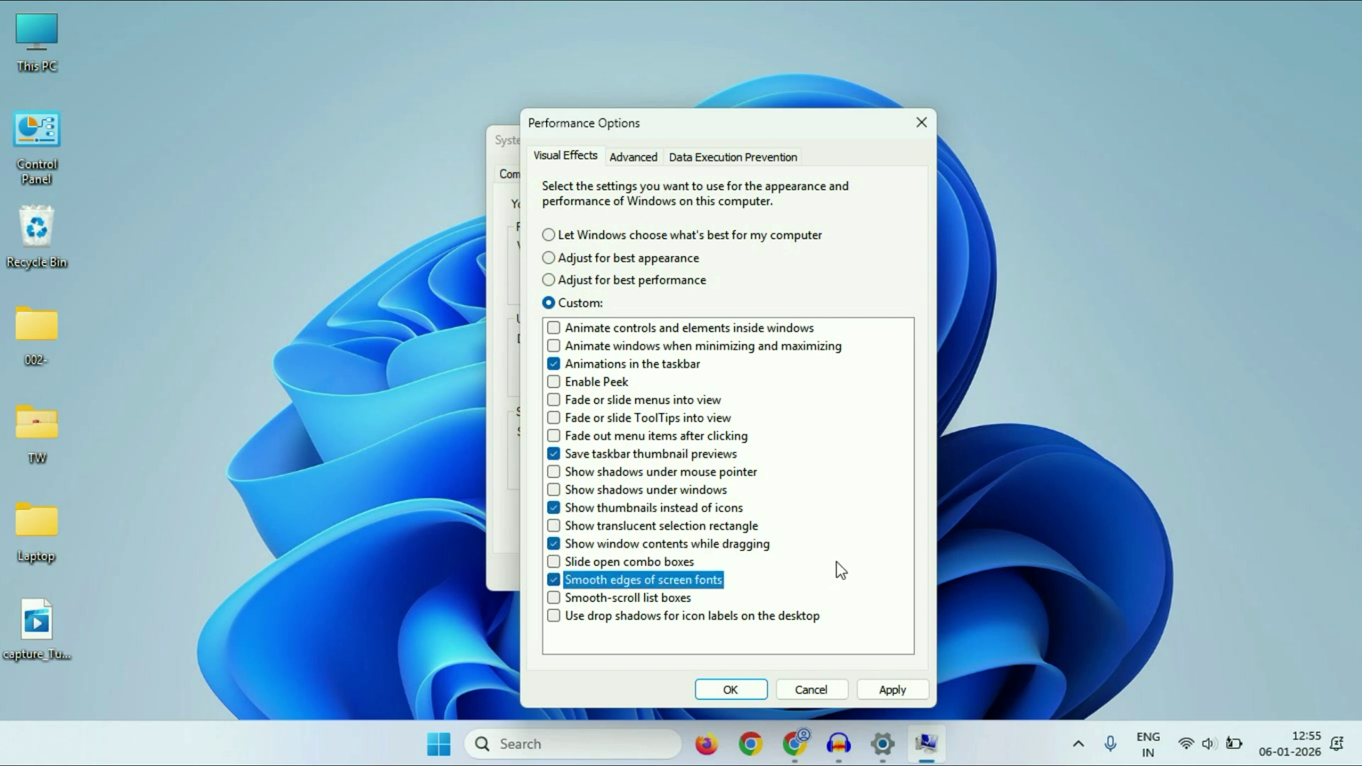
left_click(898, 688)
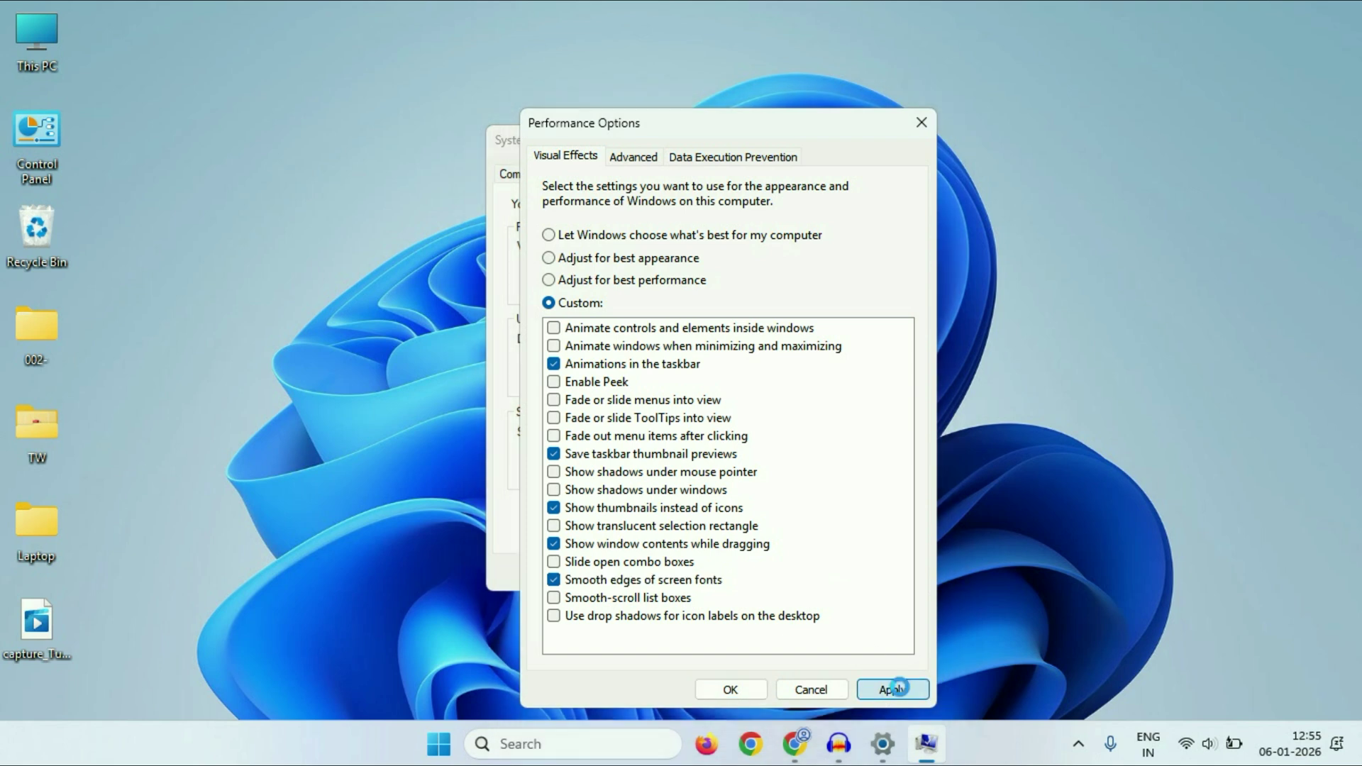
left_click(727, 692)
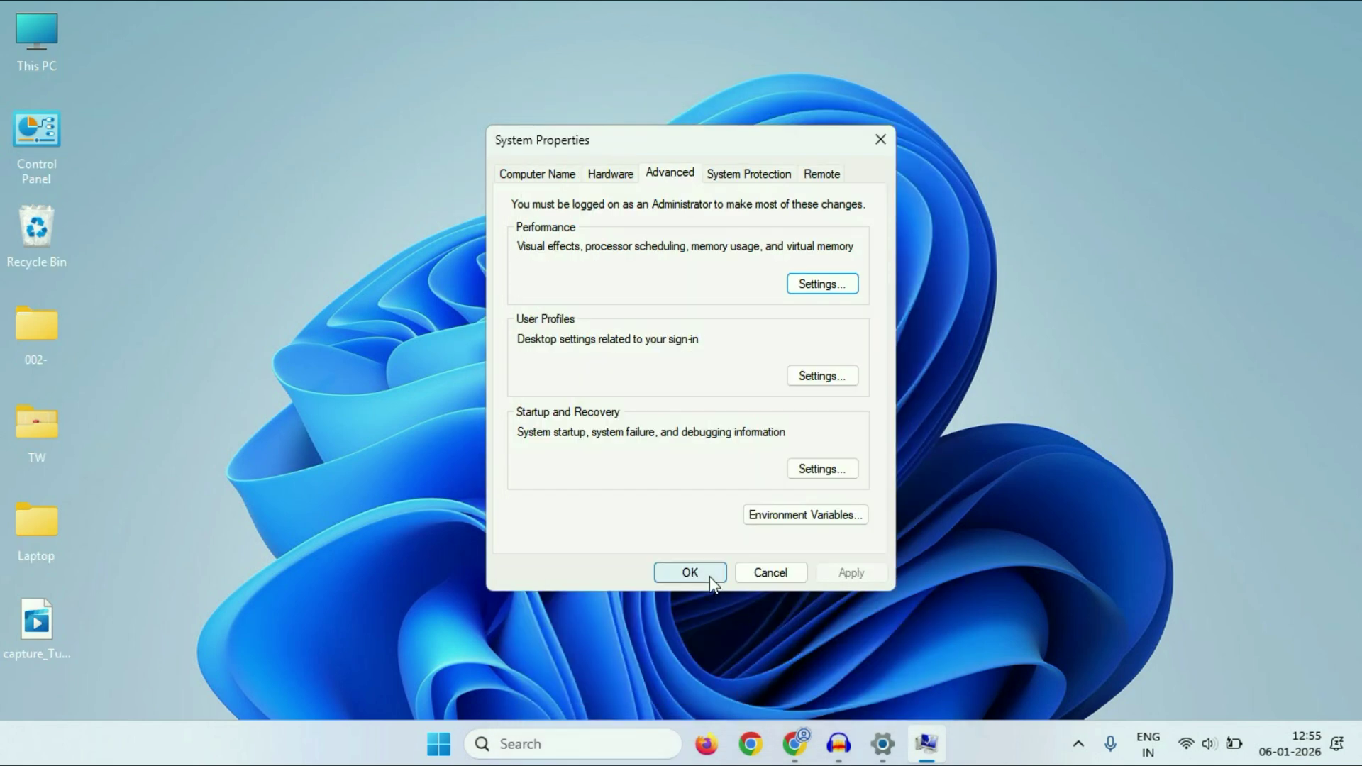
left_click(709, 575)
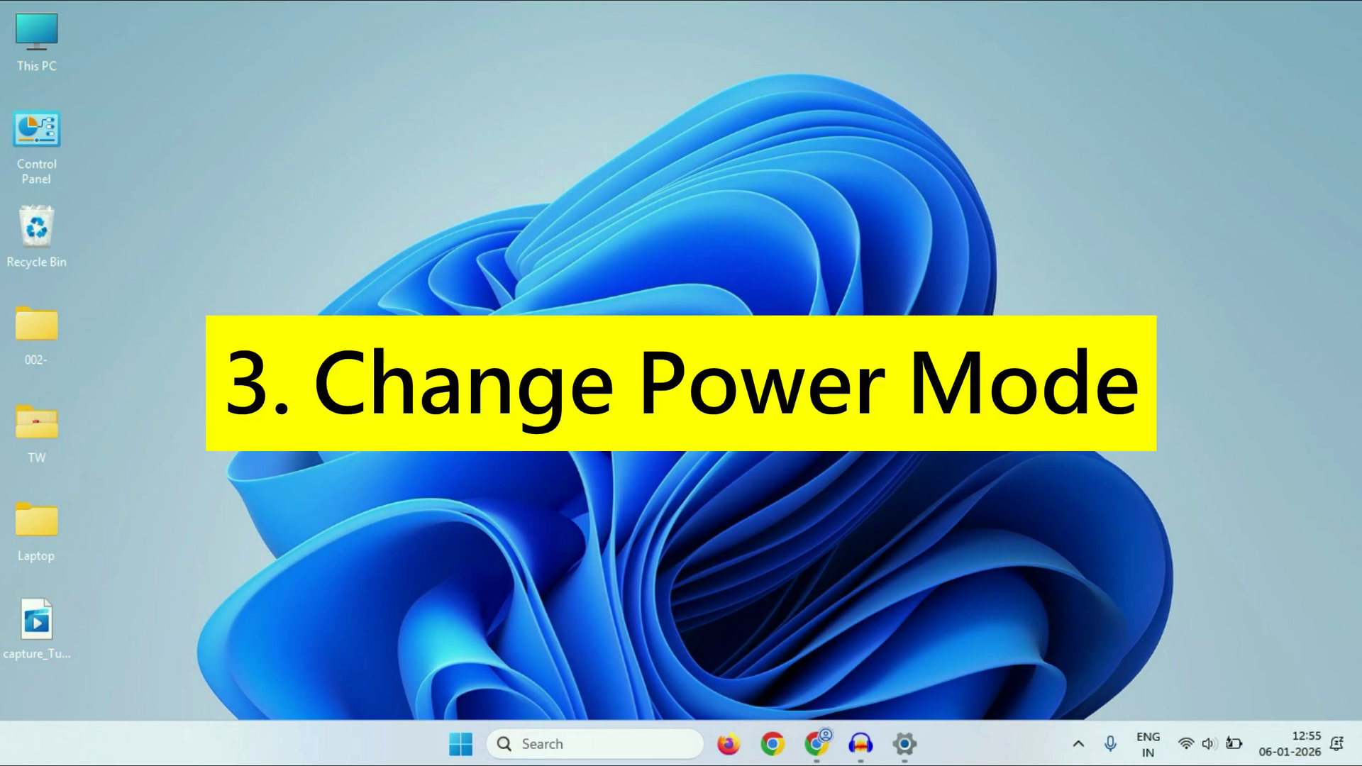
Step: Set Power Mode to Best Performance for both Plugged in and On battery, then close Settings
left_click(461, 744)
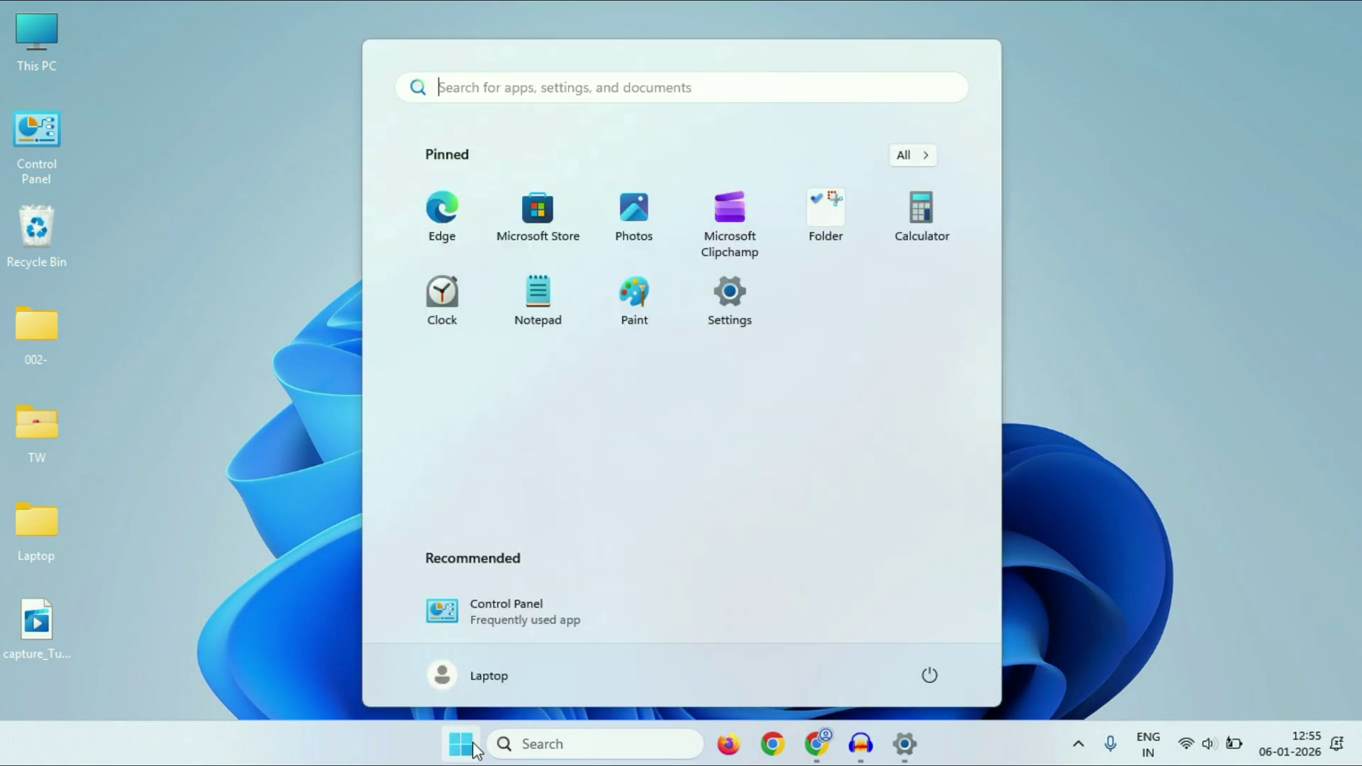
left_click(741, 319)
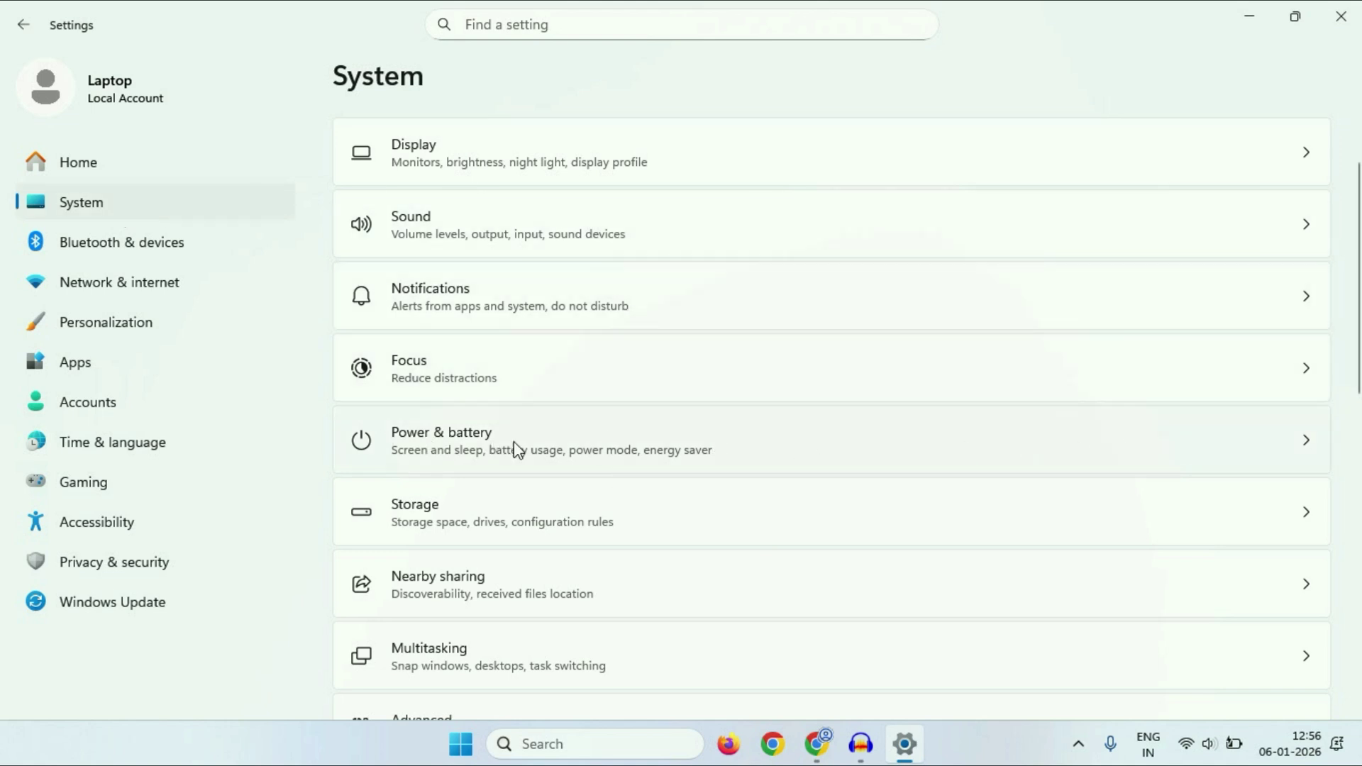
left_click(802, 443)
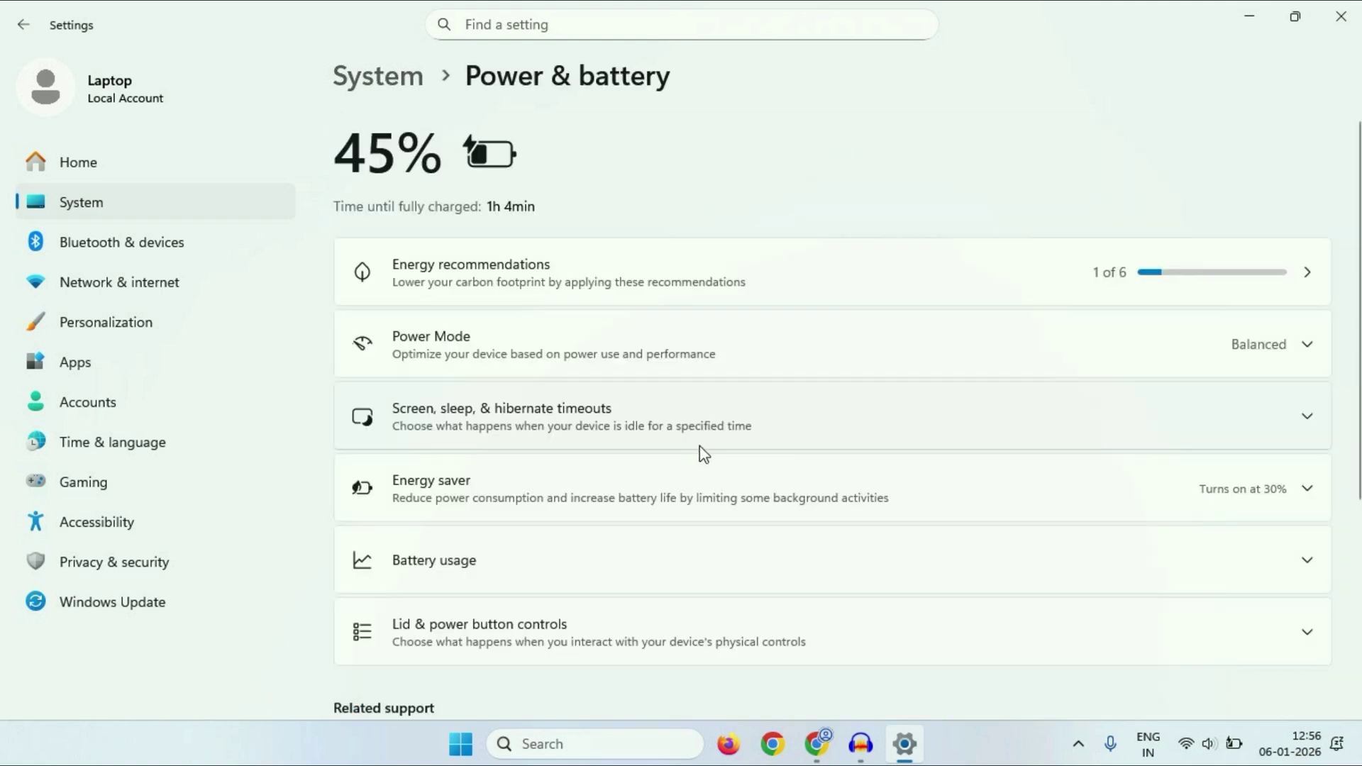
left_click(1280, 349)
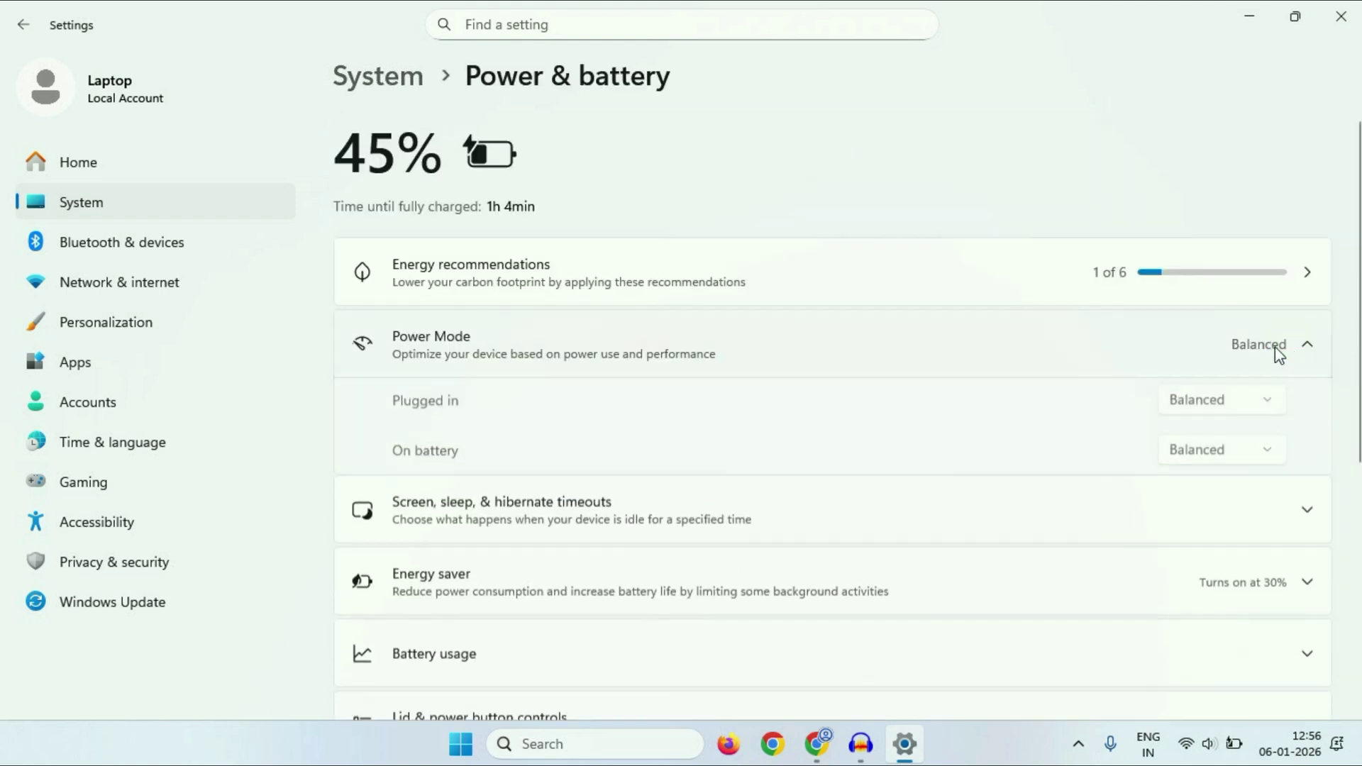
left_click(1248, 405)
left_click(1262, 442)
left_click(1267, 457)
left_click(1214, 495)
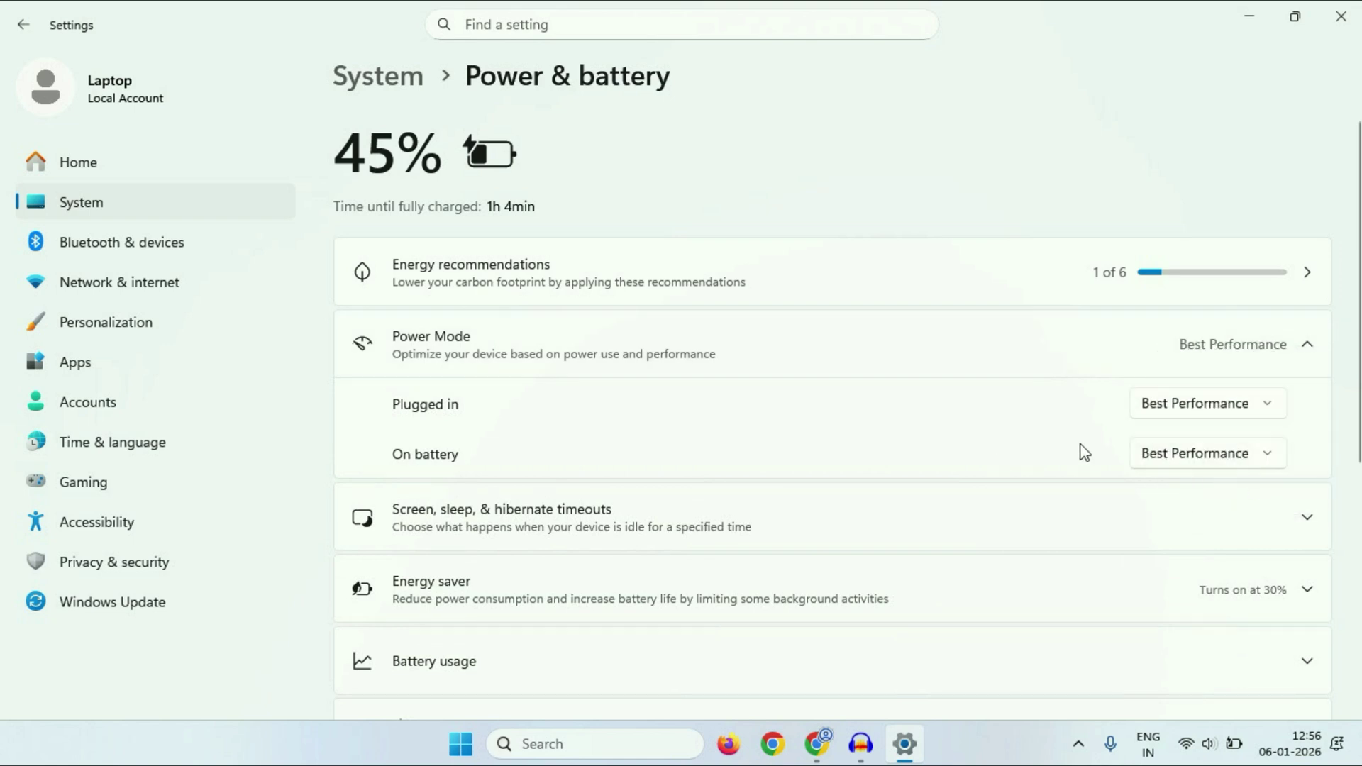
left_click(1343, 22)
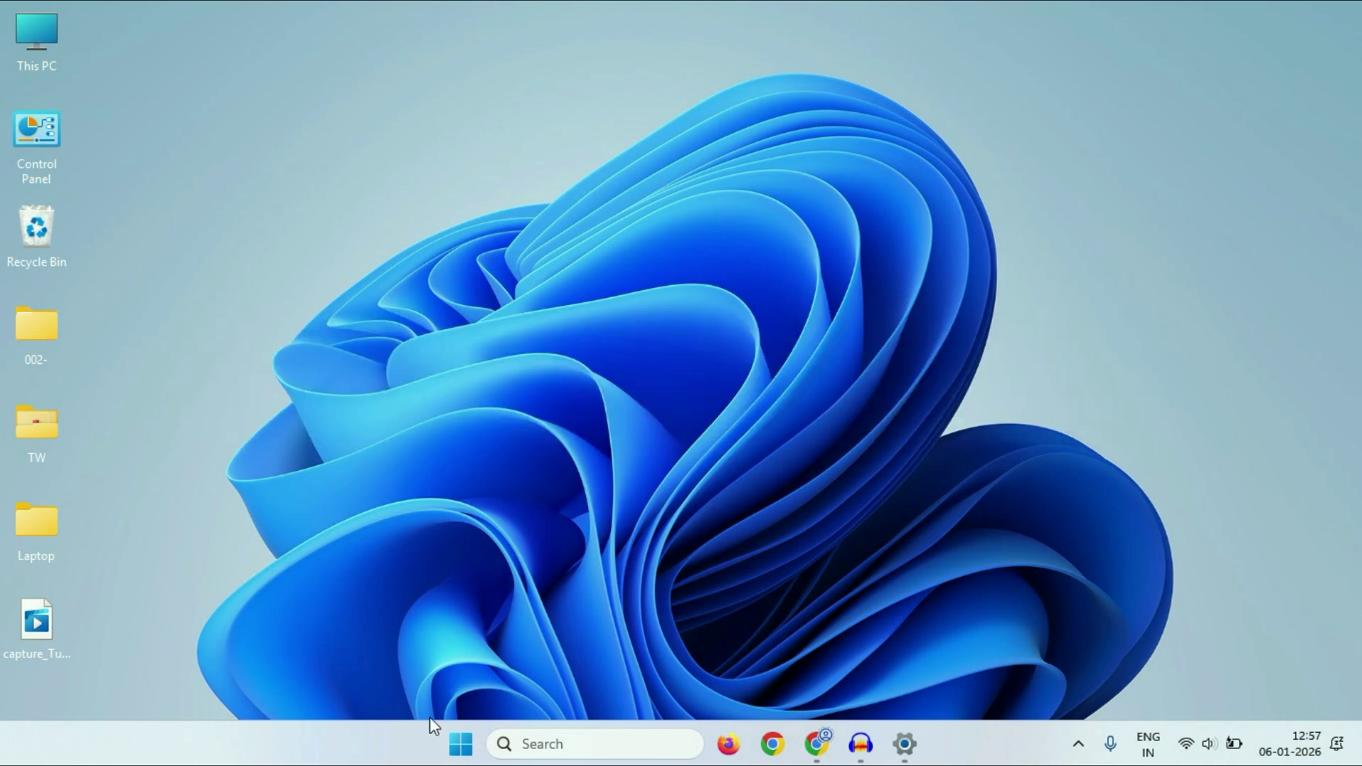
Step: Open the Temporary files list in the System > Storage settings
left_click(463, 756)
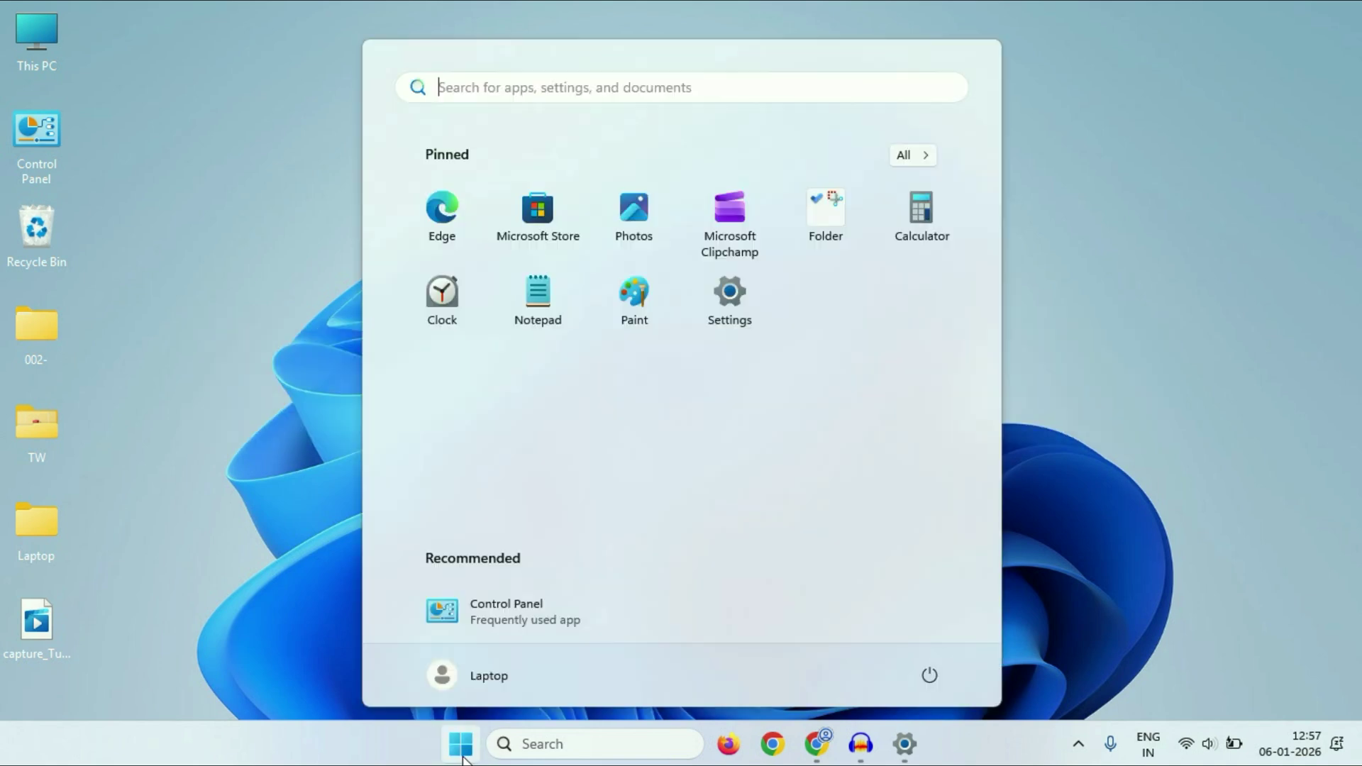
left_click(734, 306)
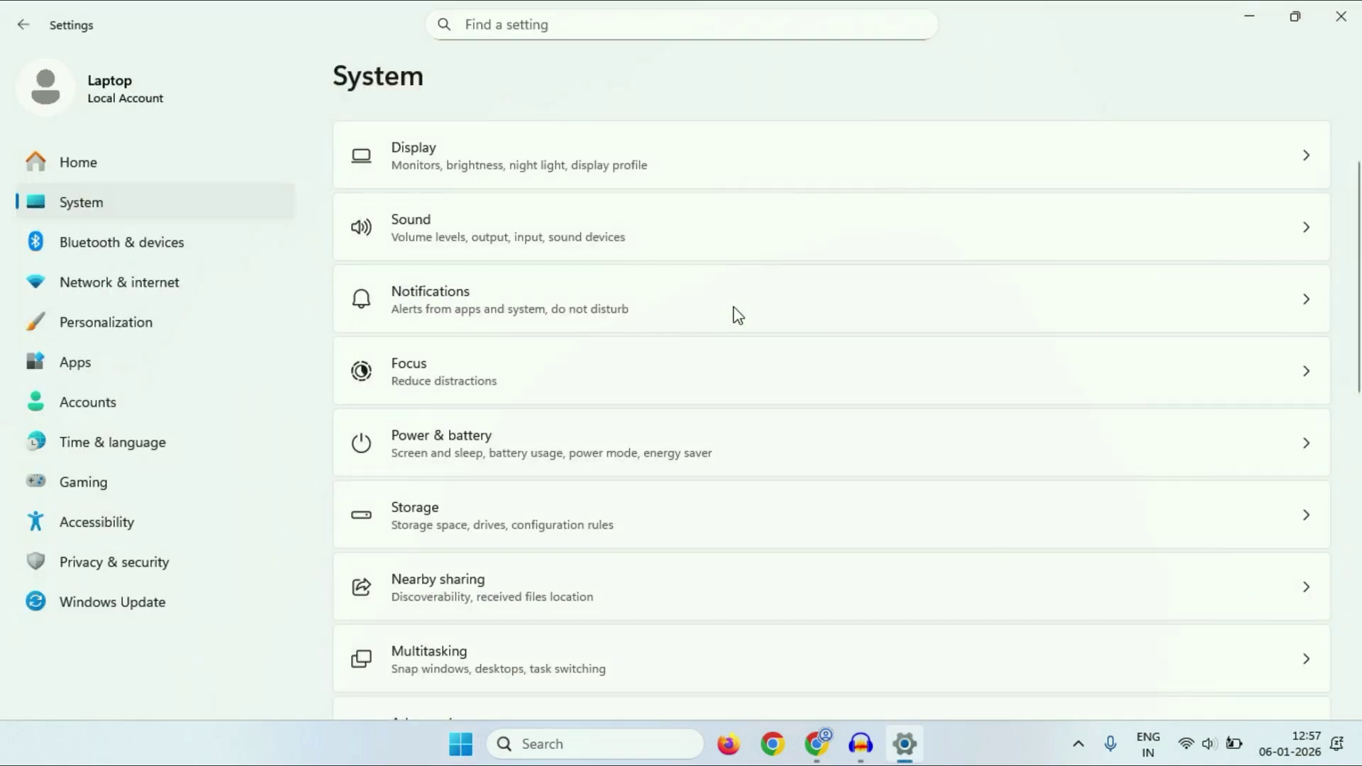
left_click(176, 207)
left_click(1148, 526)
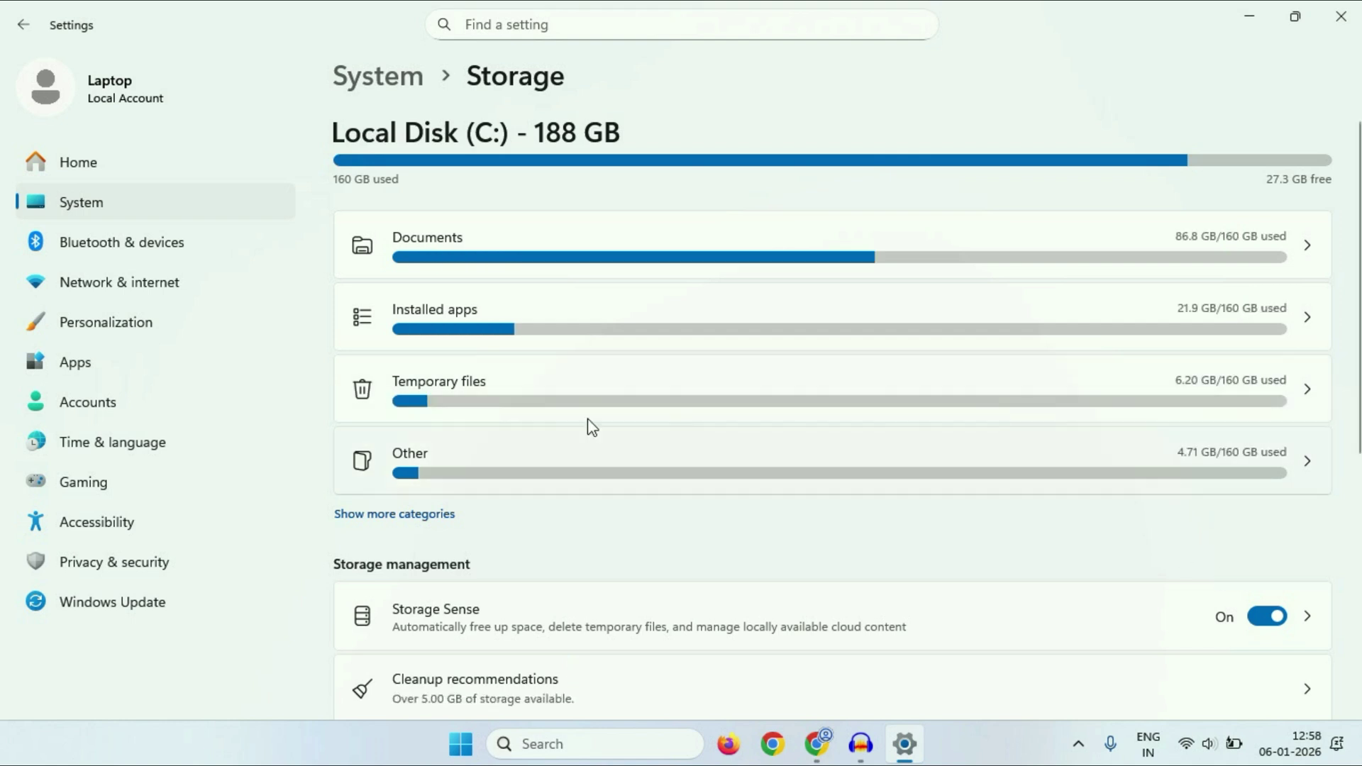
left_click(1295, 391)
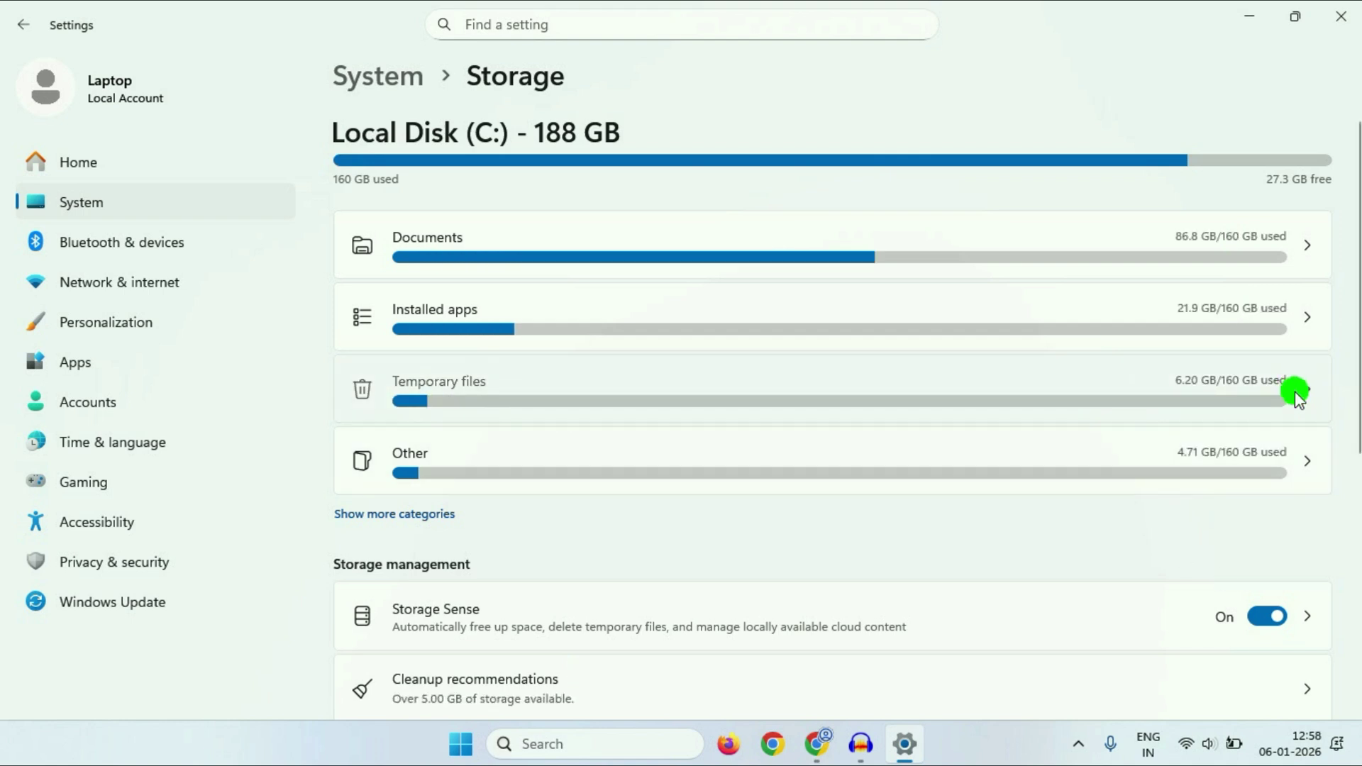
Step: Remove the selected temporary files, turn Storage Sense on, and close Settings
left_click_drag(1347, 289, 1234, 435)
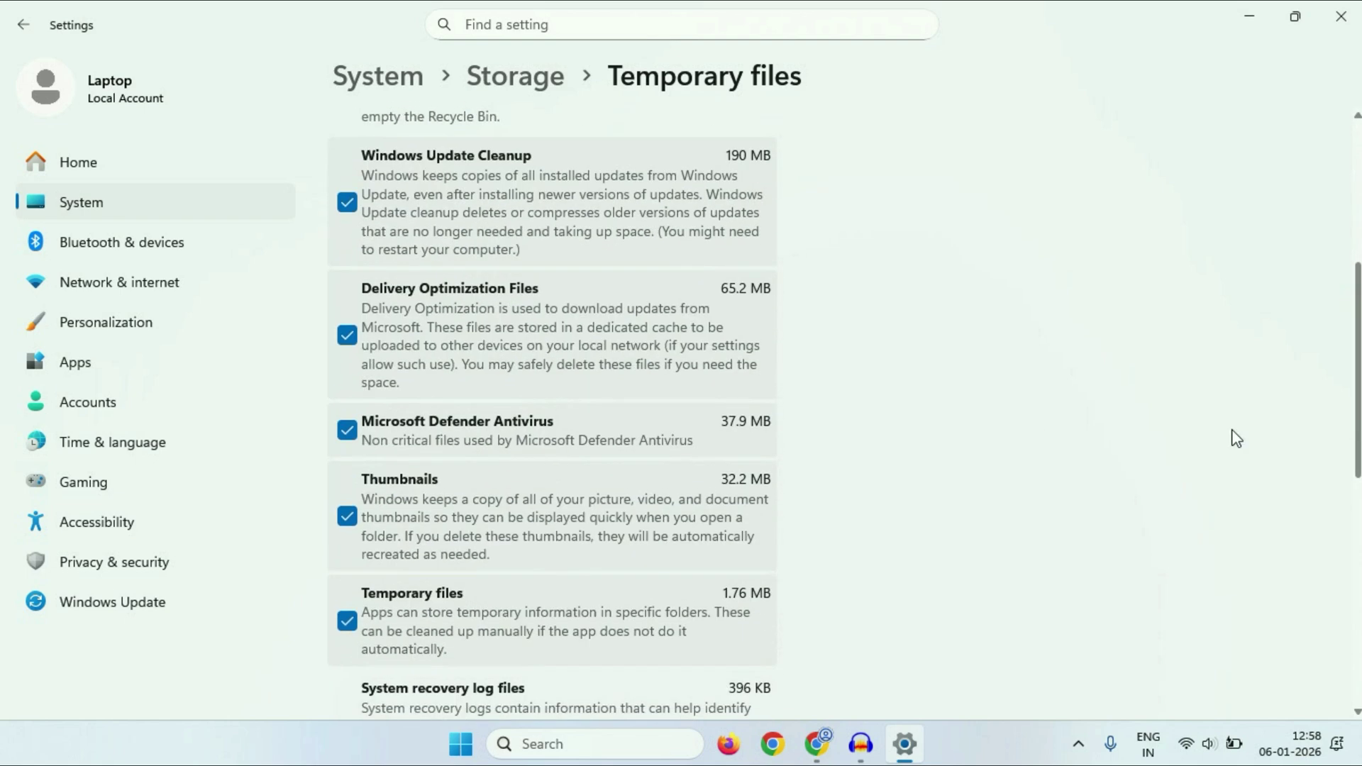
scroll(1353, 456, "up", 5)
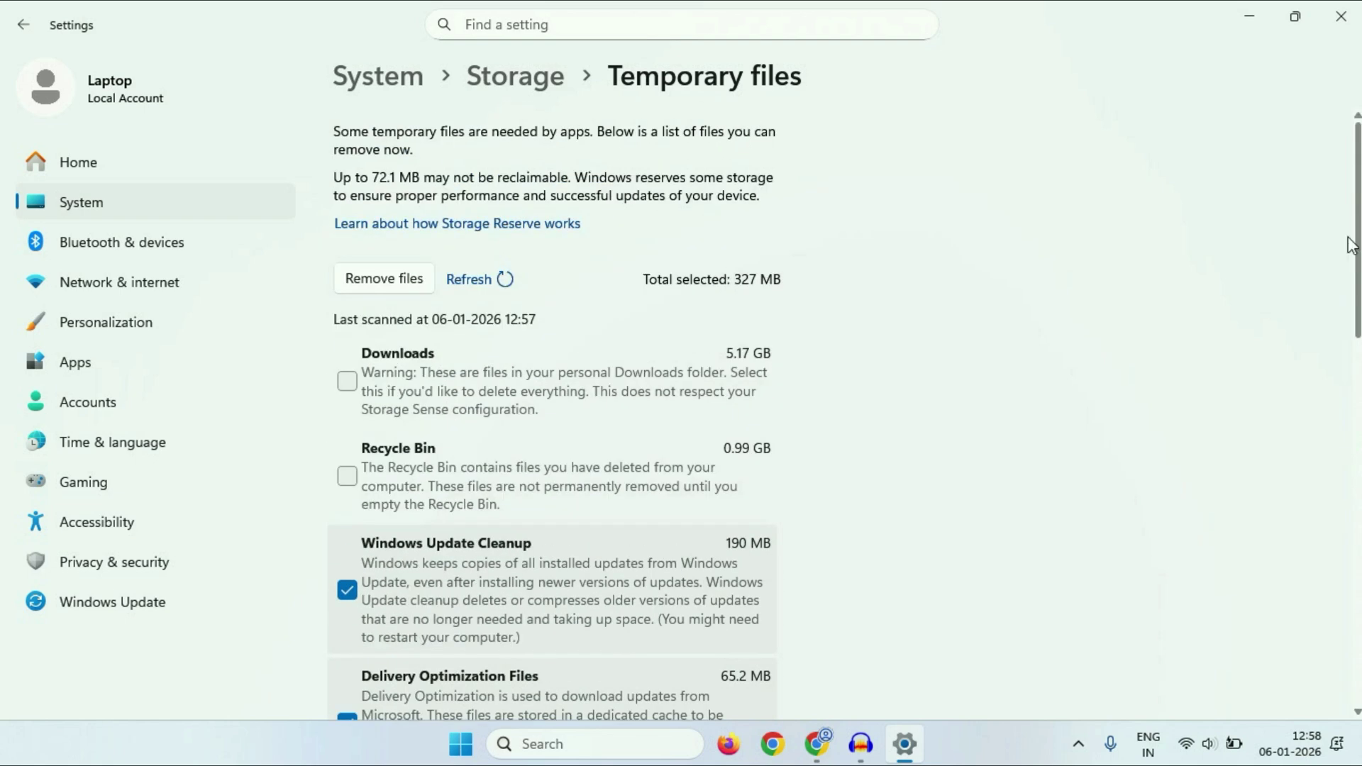
left_click(383, 282)
left_click(631, 425)
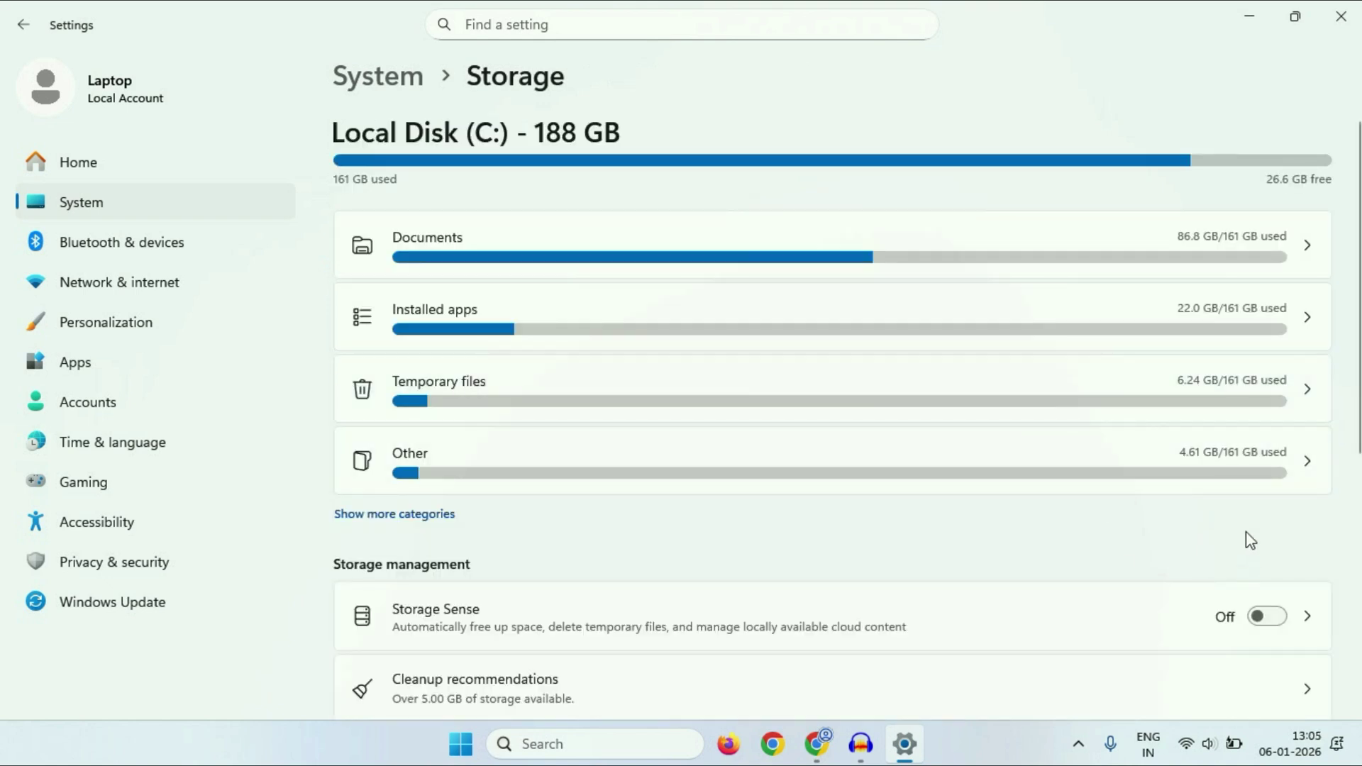
left_click(1268, 616)
left_click(1338, 22)
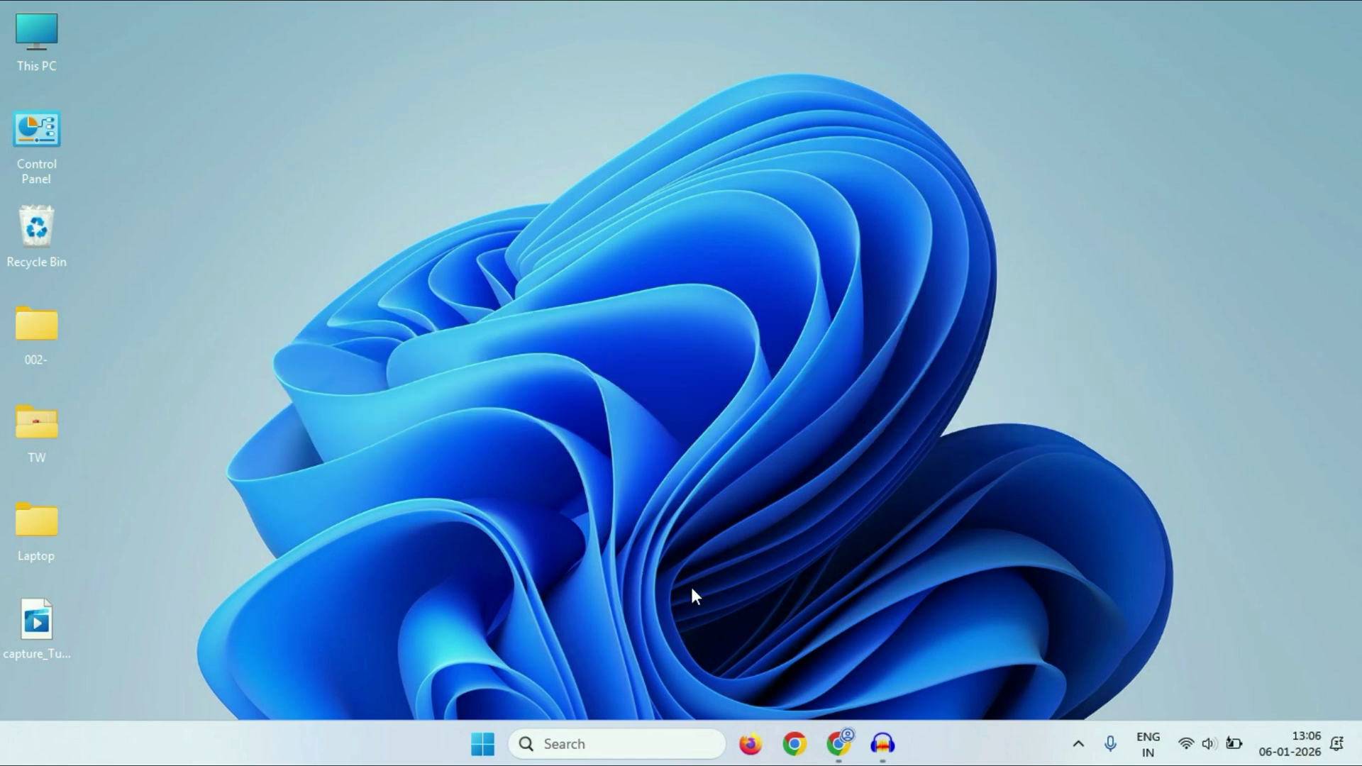
Step: Run Disk Cleanup on drive C: and permanently delete the checked files, about 1.08 GB
left_click(607, 744)
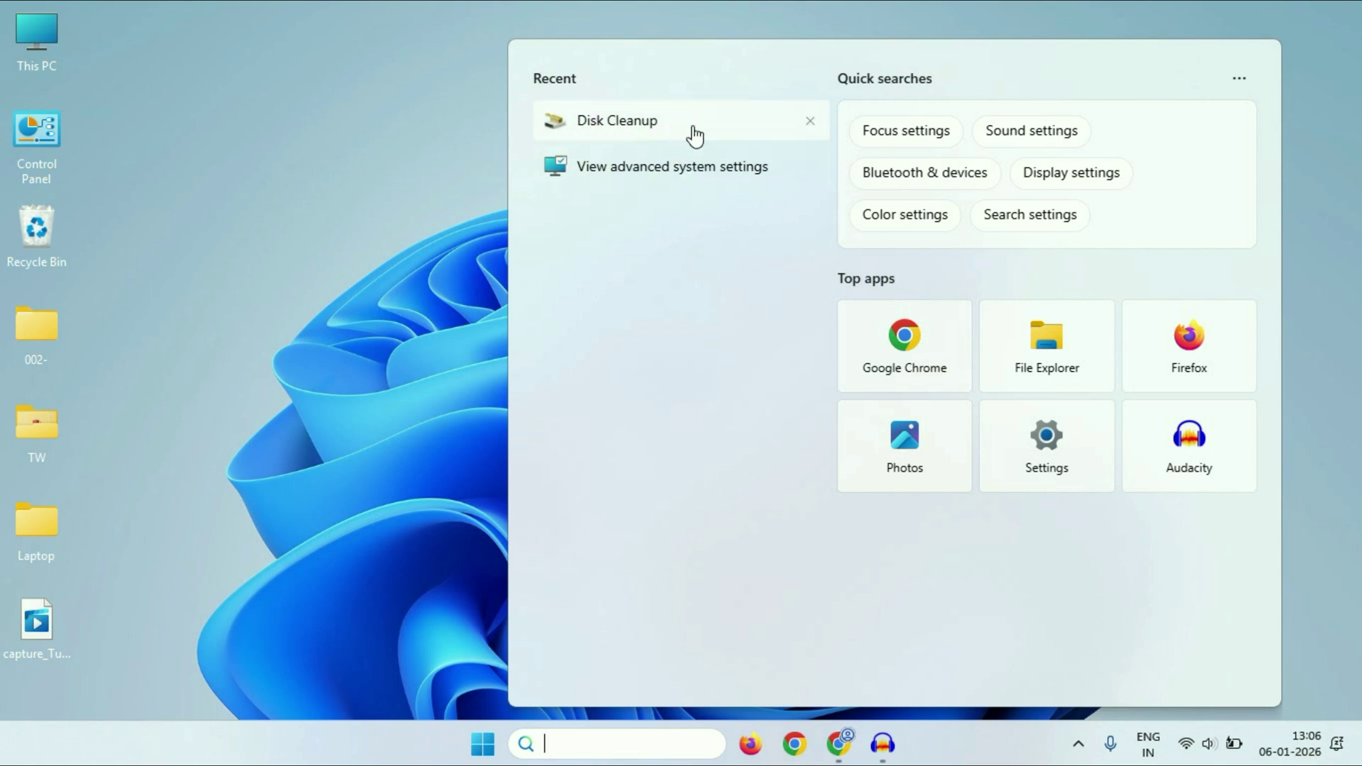
left_click(700, 132)
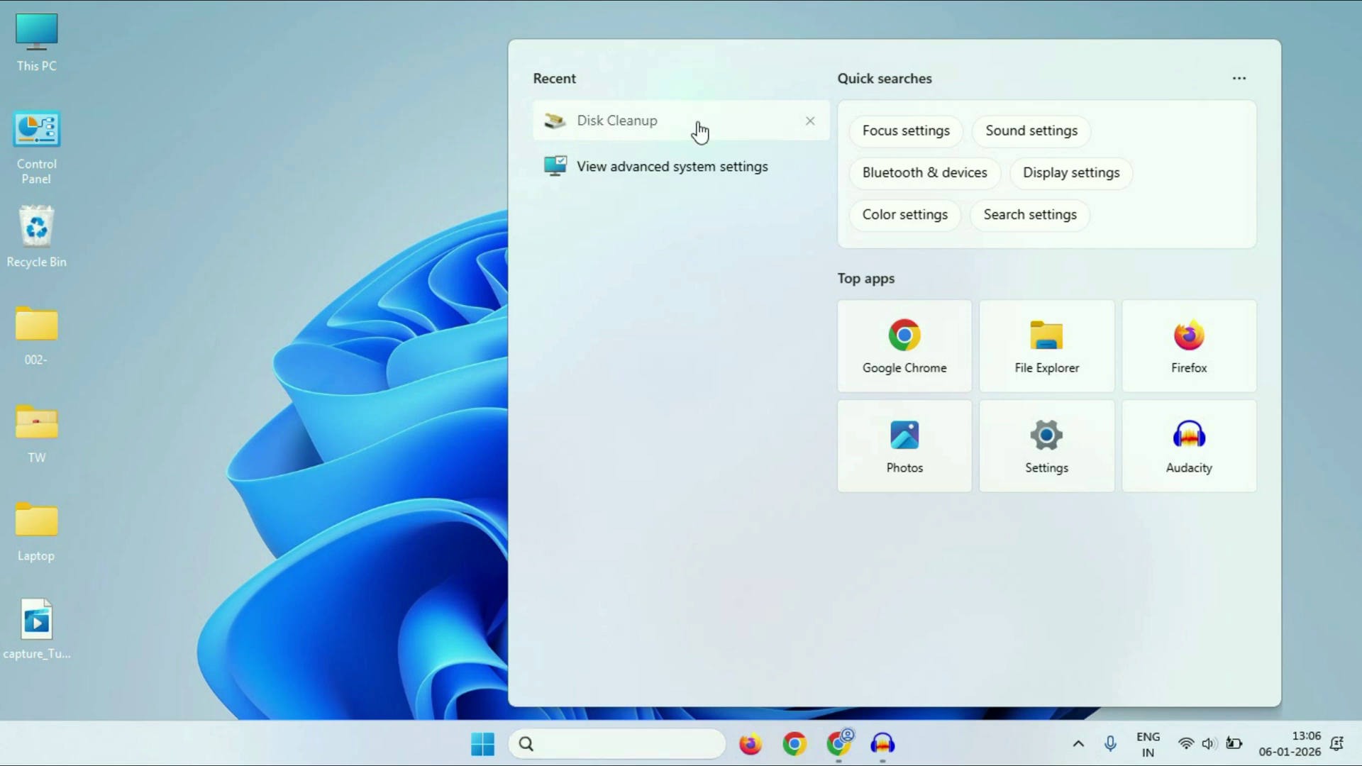
left_click(801, 371)
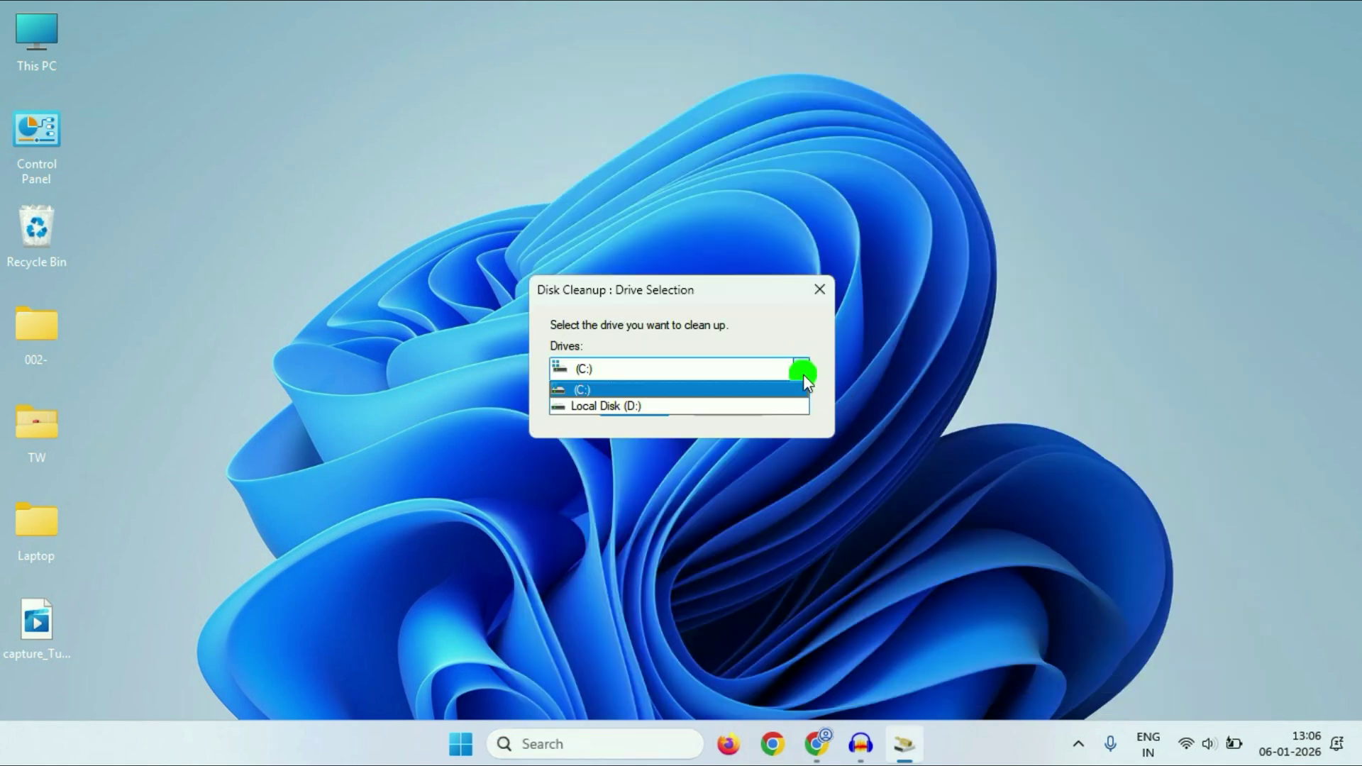
left_click(618, 391)
left_click(650, 404)
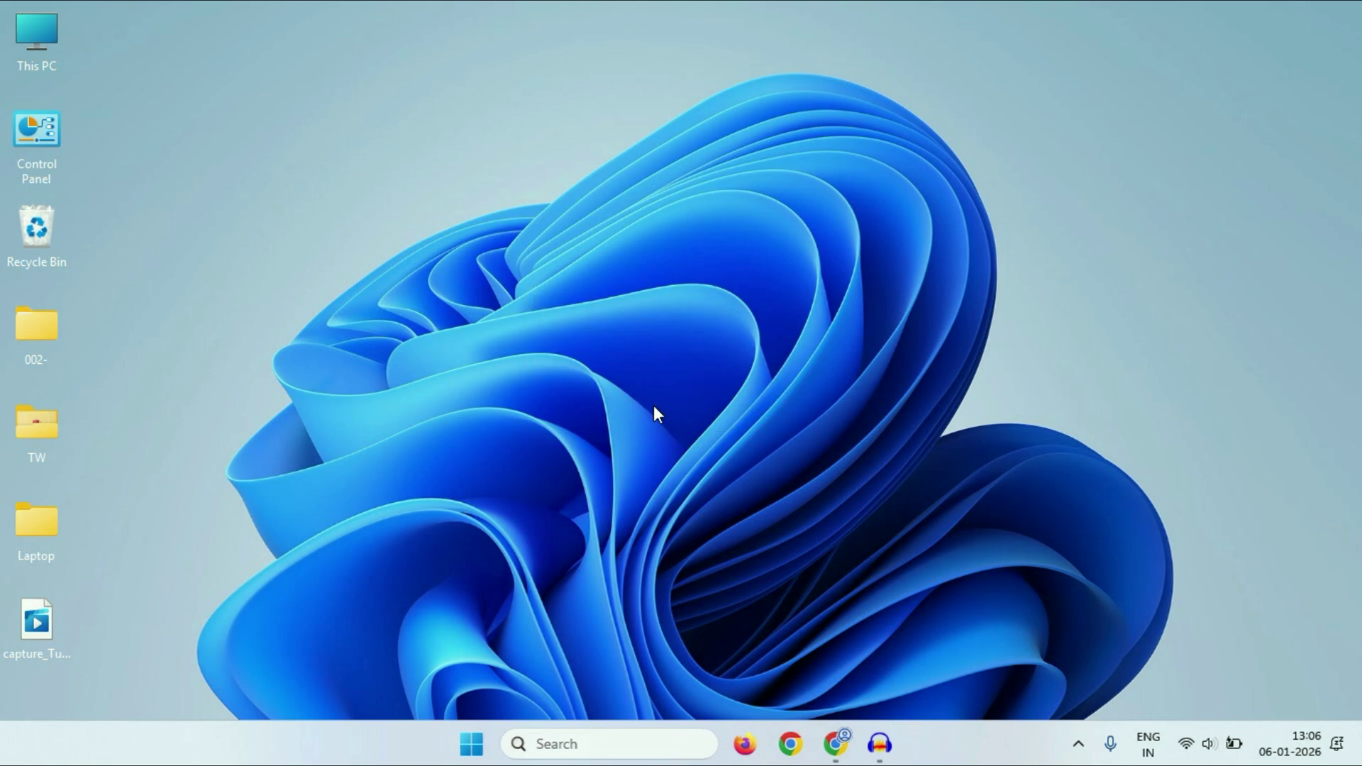
left_click_drag(258, 61, 511, 97)
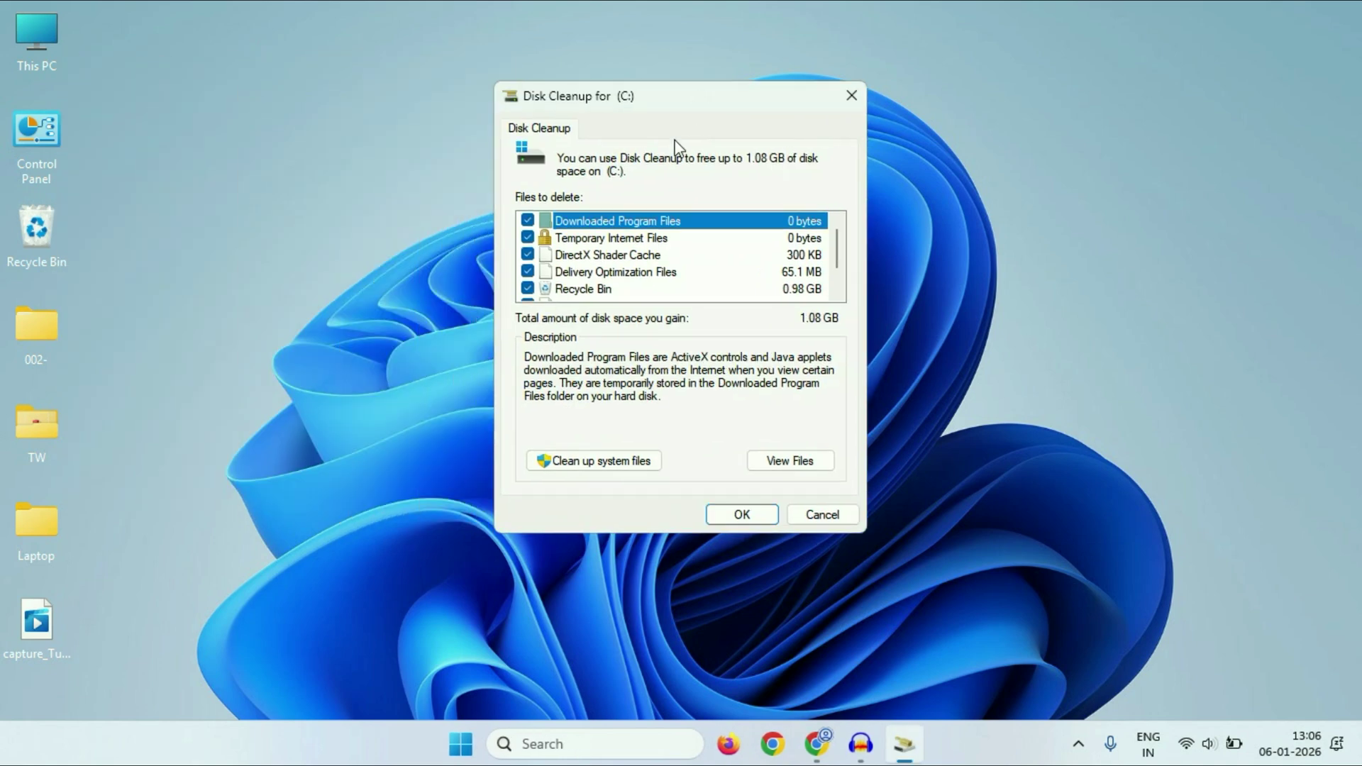
left_click(757, 517)
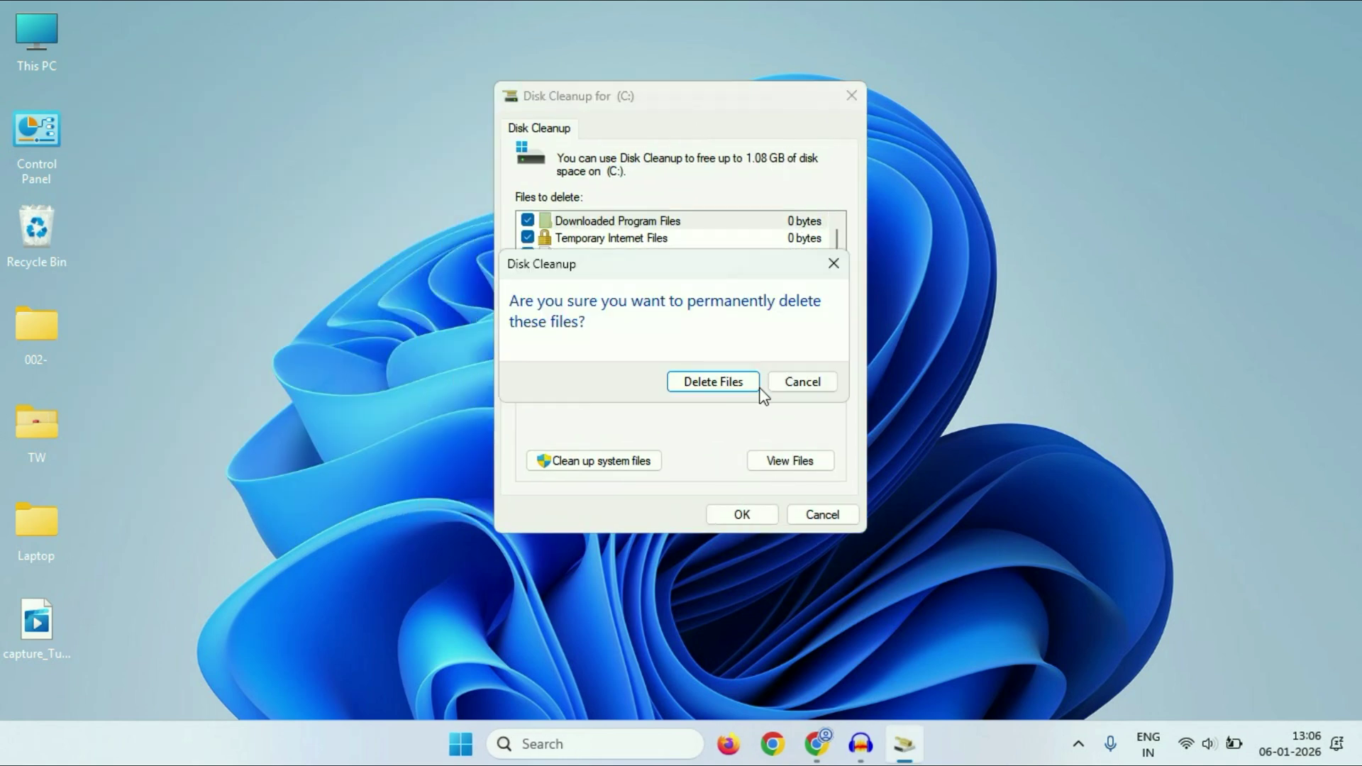
left_click(734, 390)
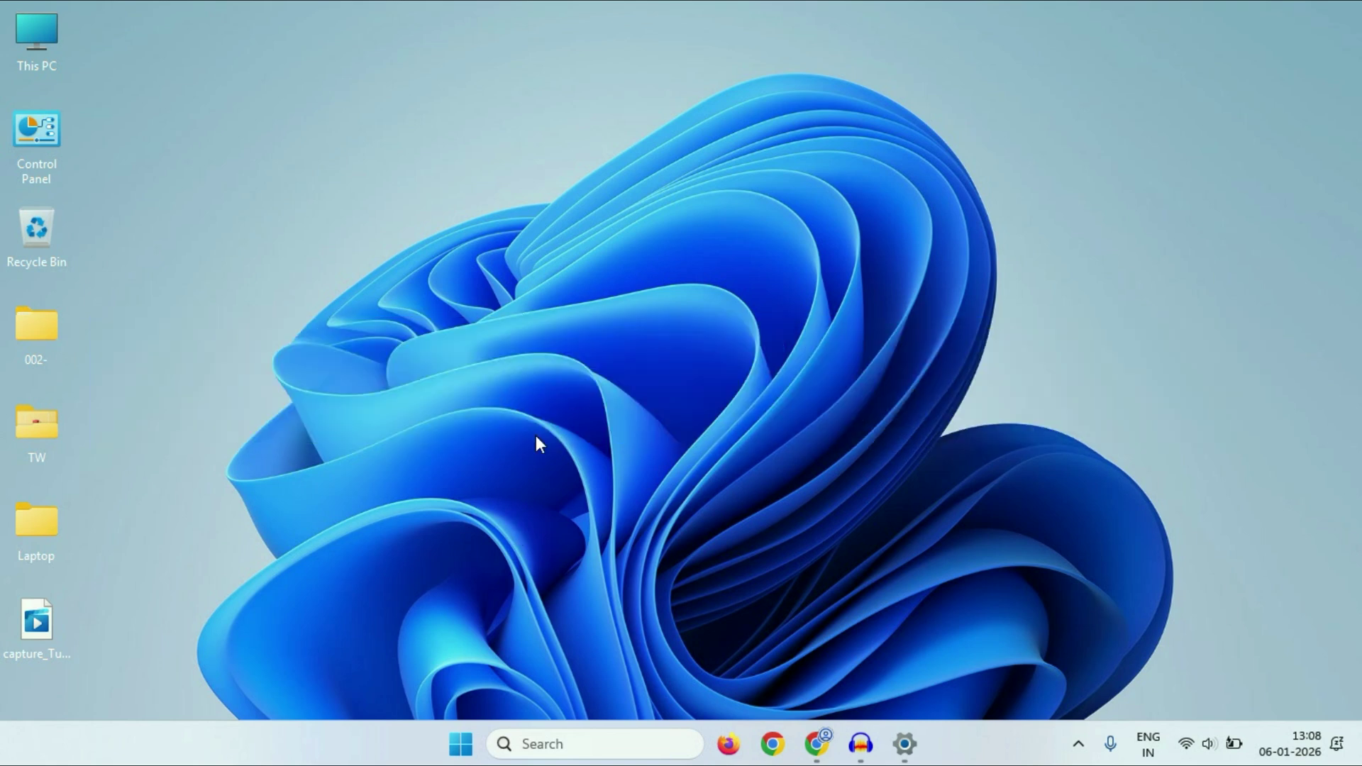
Step: Check for updates in the Windows Update settings
left_click(463, 749)
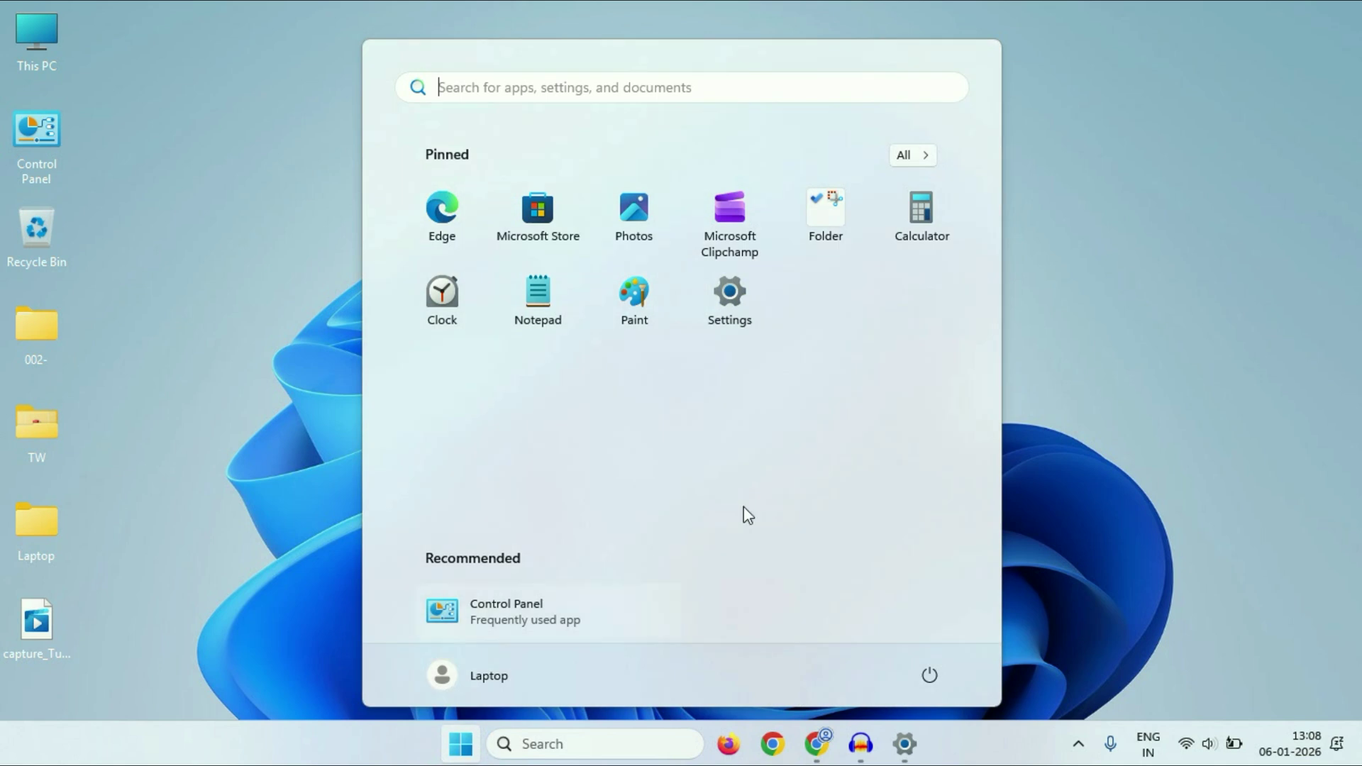
left_click(742, 306)
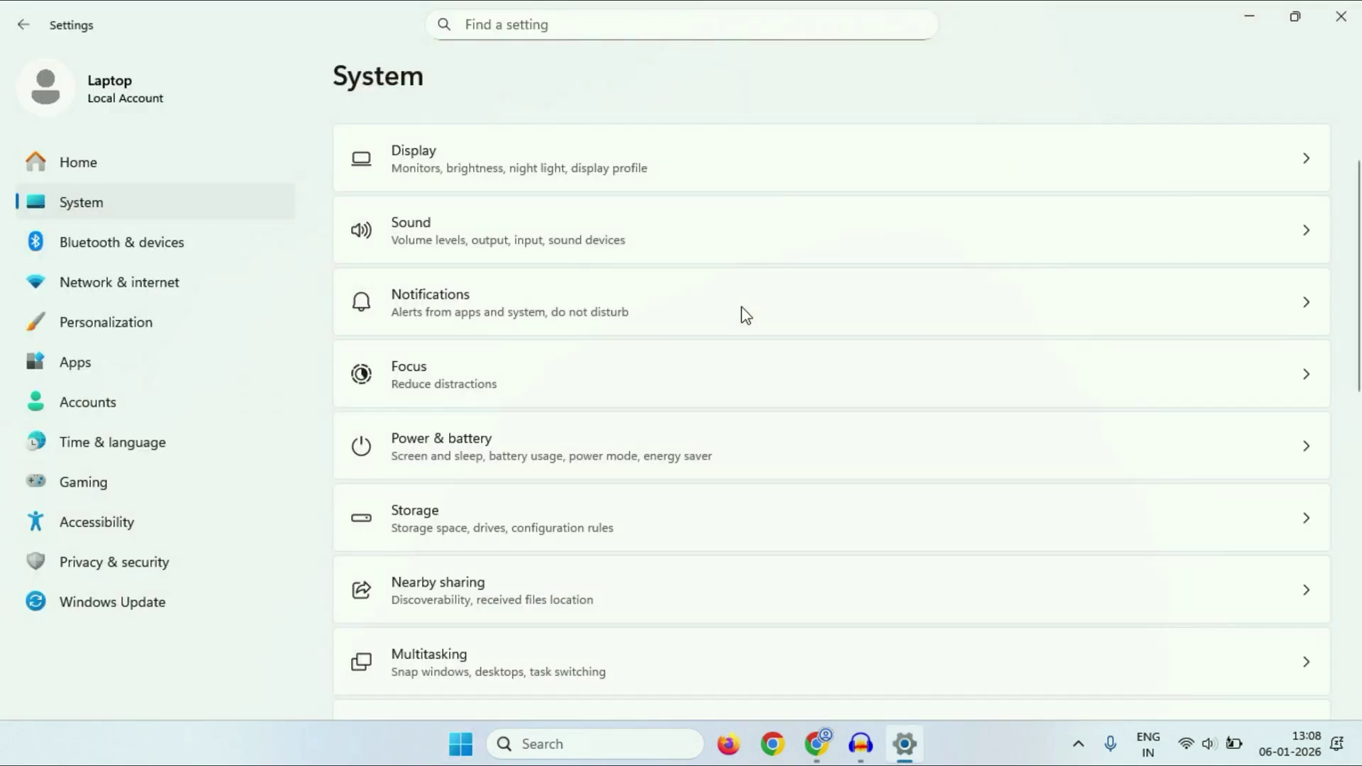
left_click(132, 604)
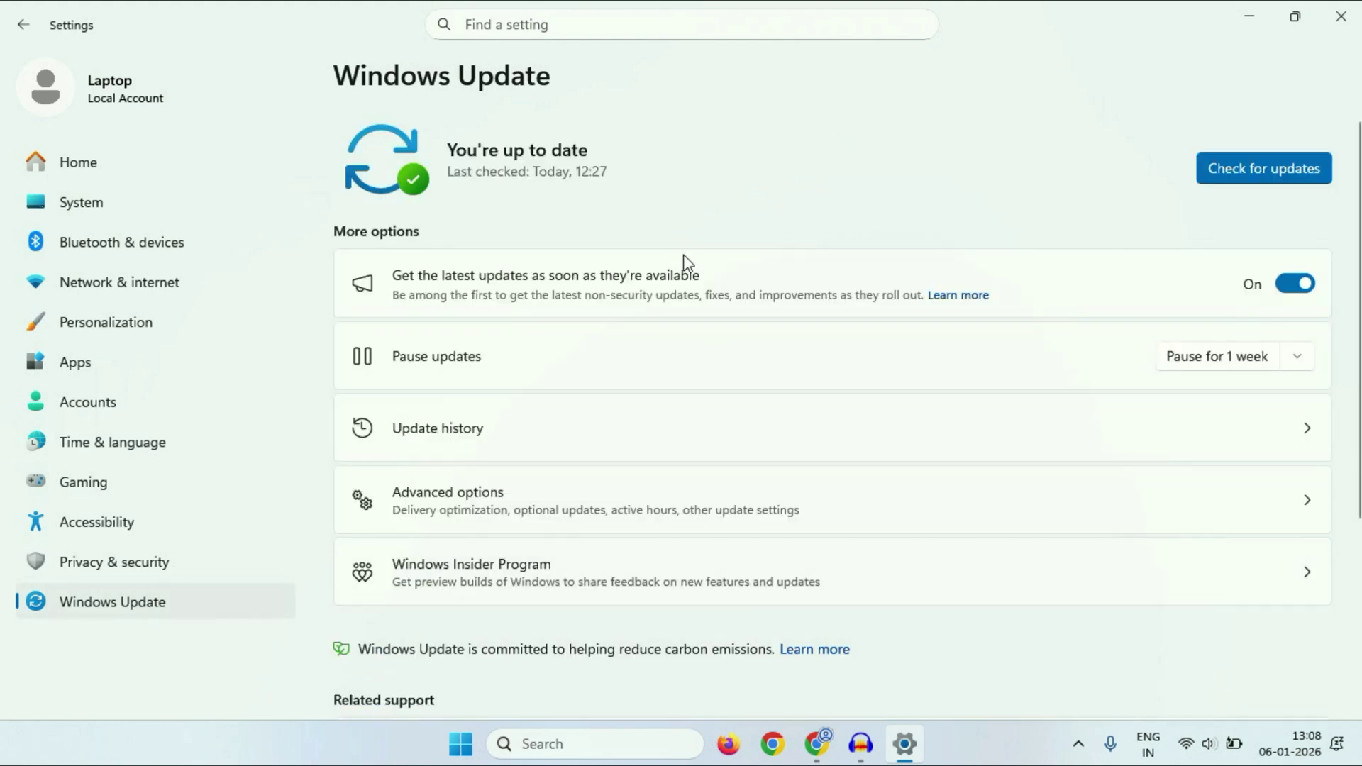
left_click(1269, 177)
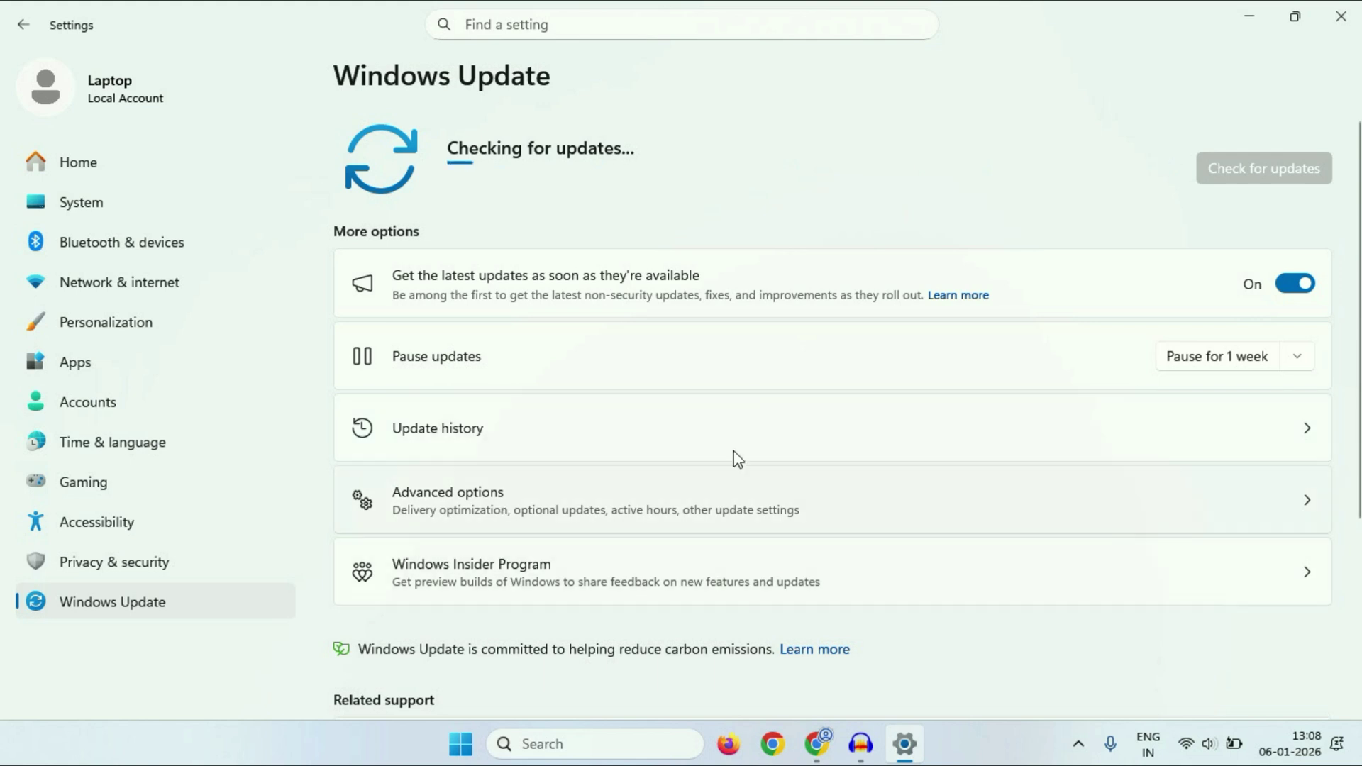
Step: Download and install the optional ELAN - Keyboard driver update
left_click(543, 514)
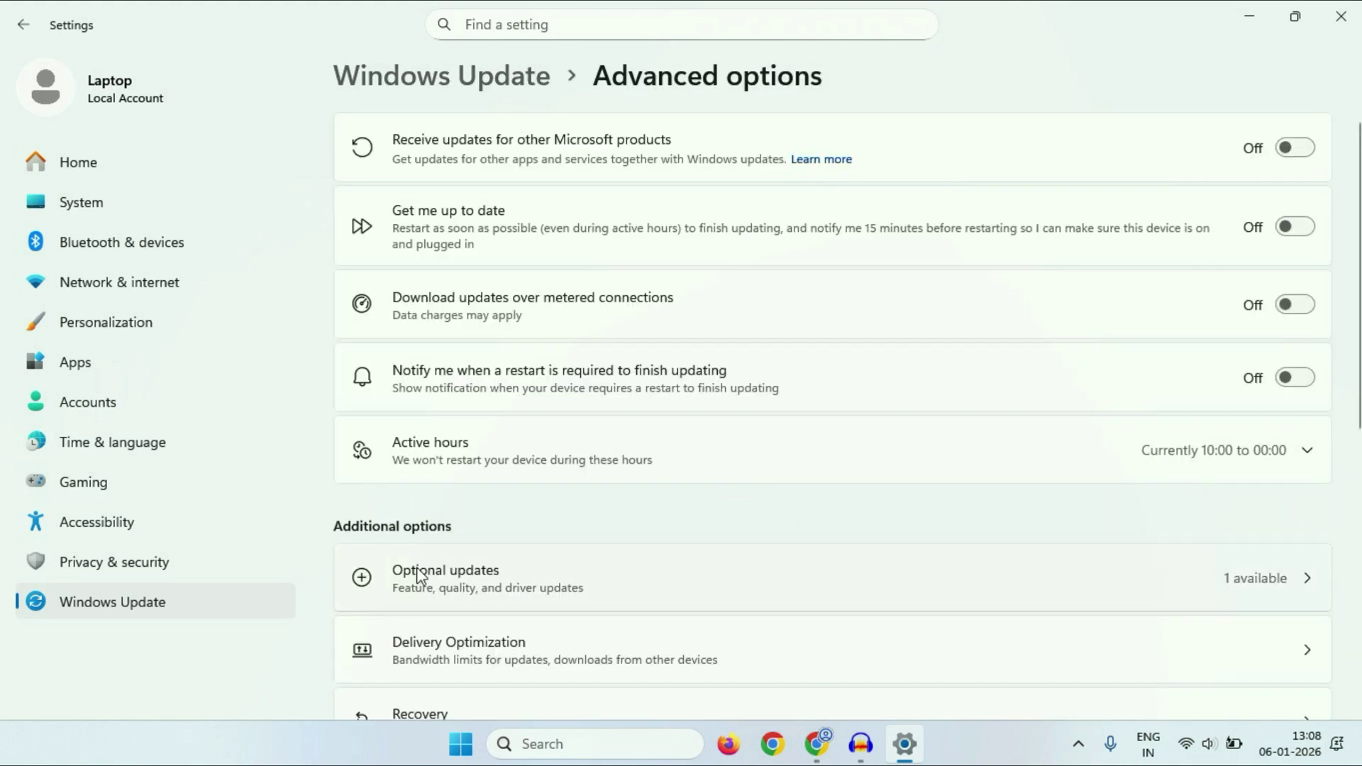
left_click(547, 586)
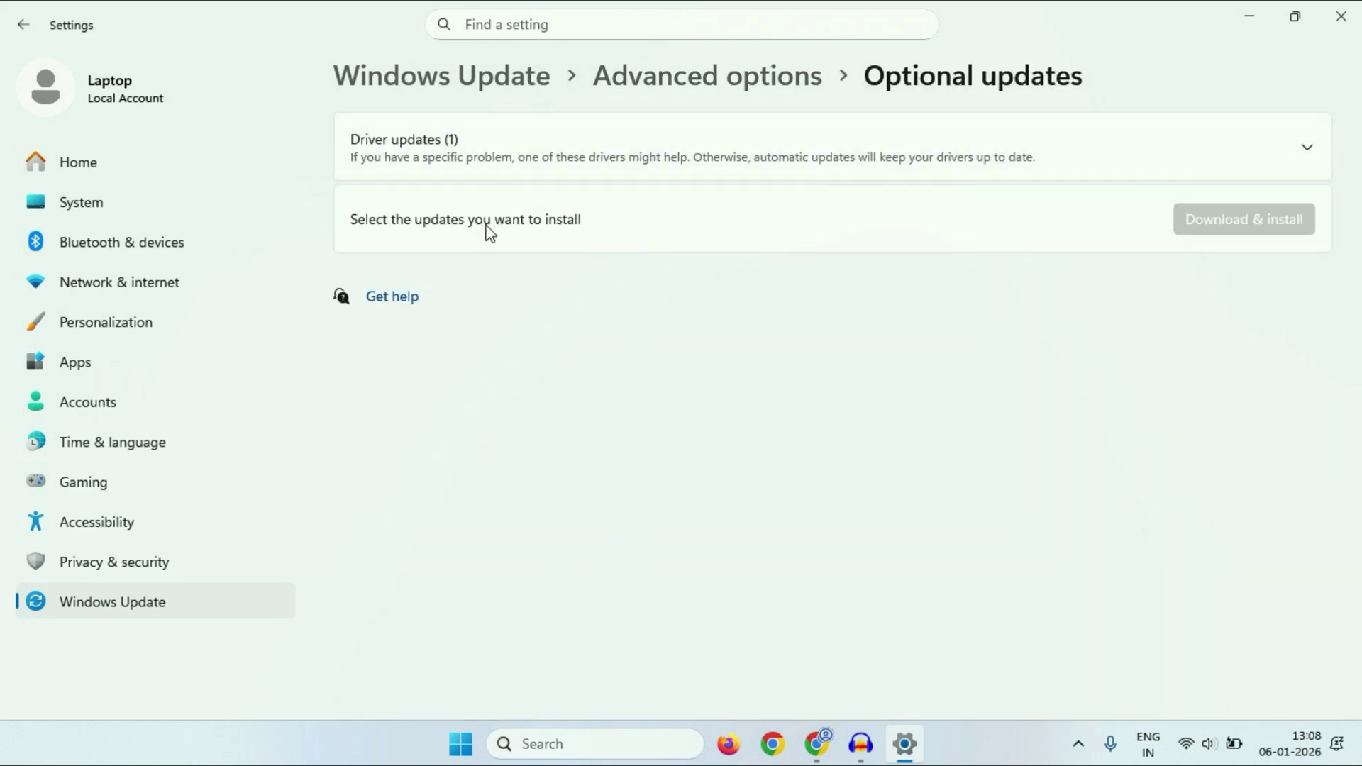
left_click(462, 153)
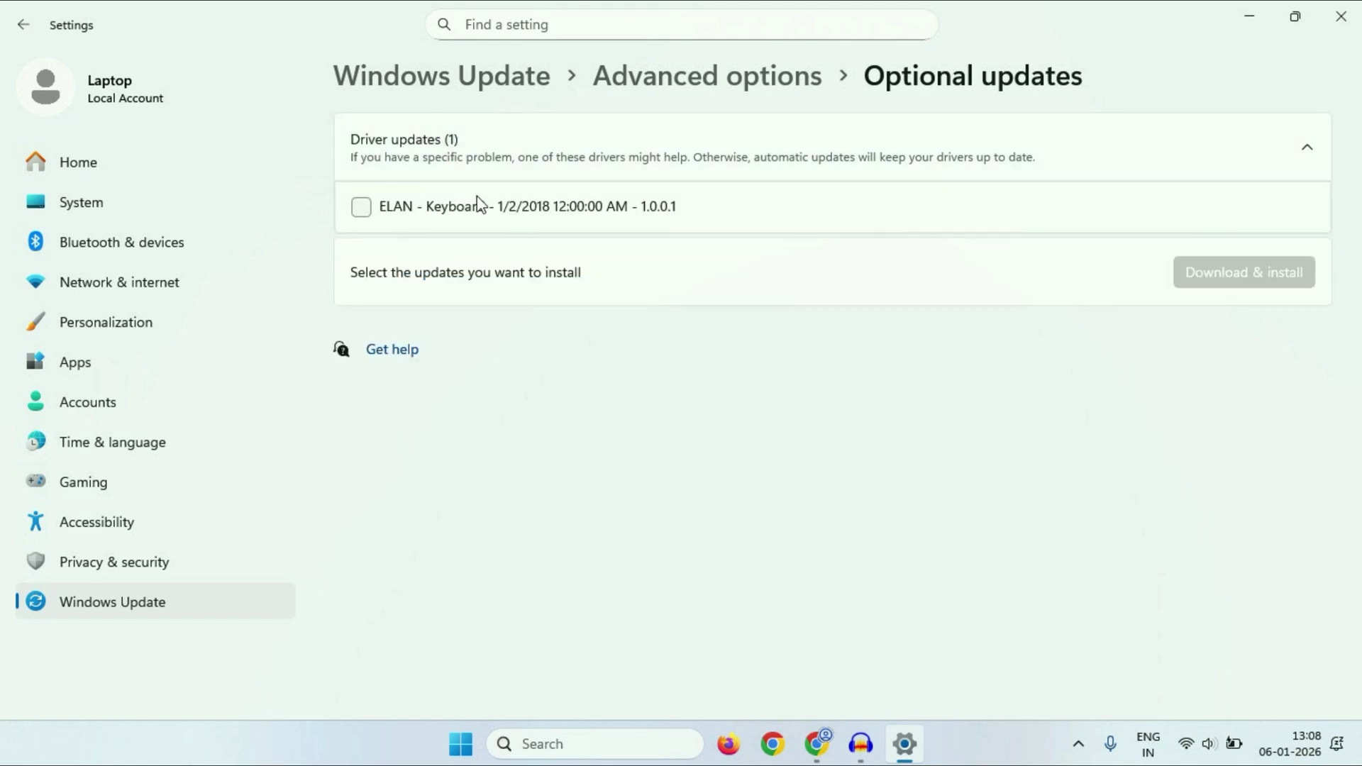
left_click(365, 204)
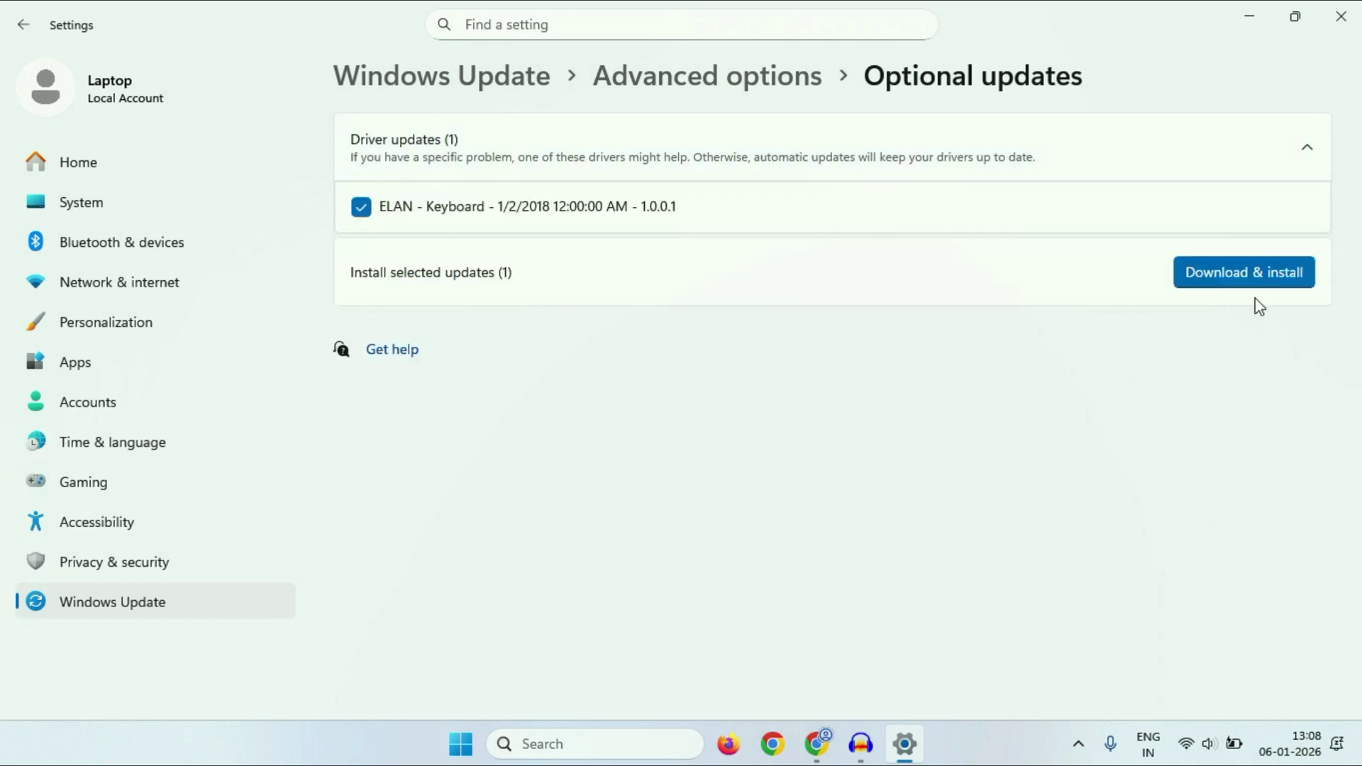
left_click(1221, 283)
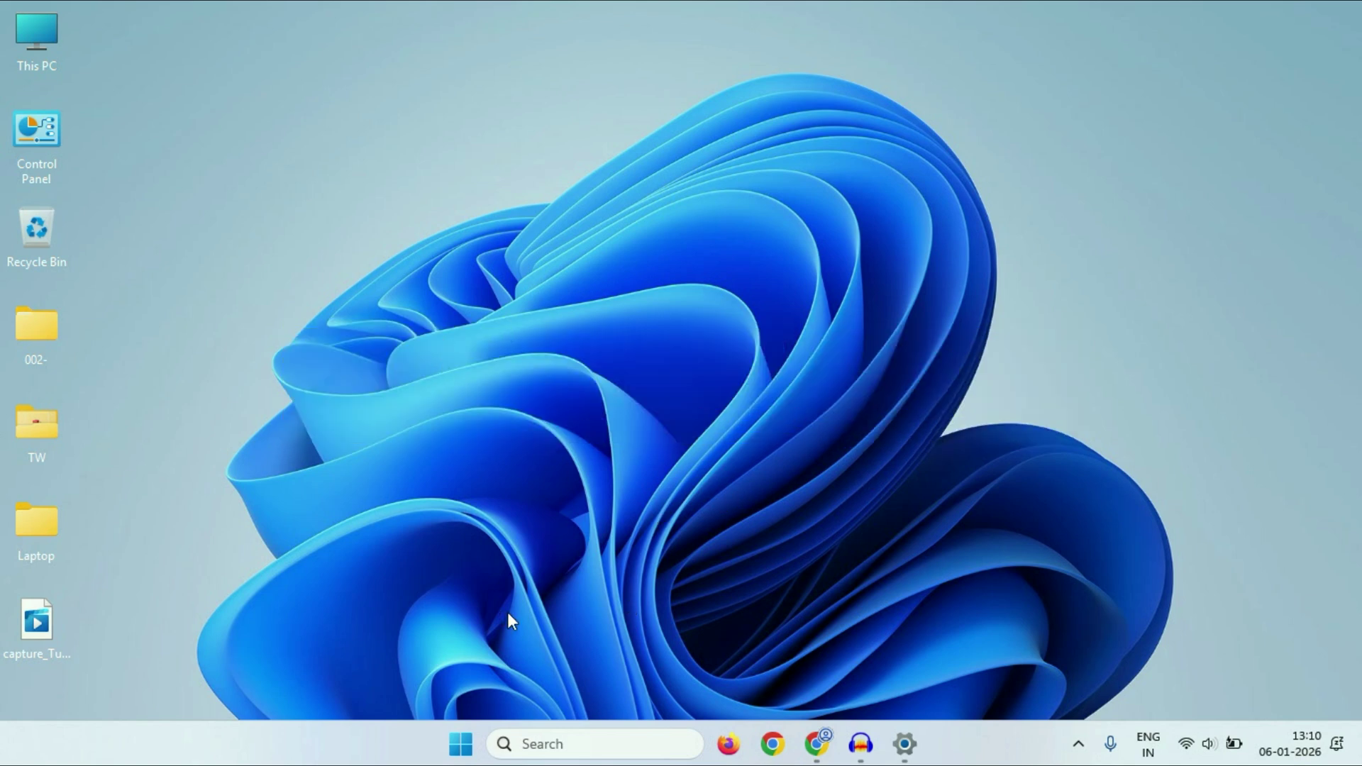
Step: Open the Windows Security page under Privacy & security in Settings
left_click(460, 743)
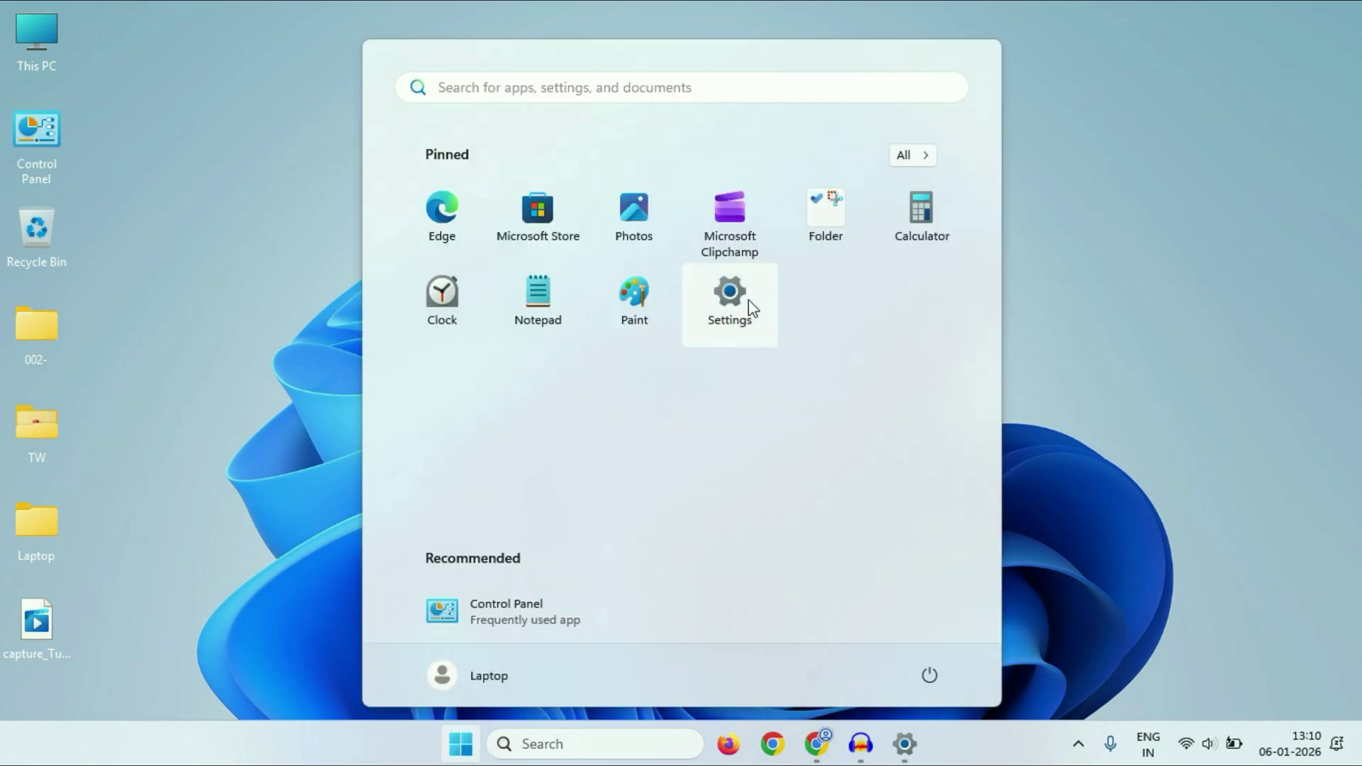
left_click(751, 307)
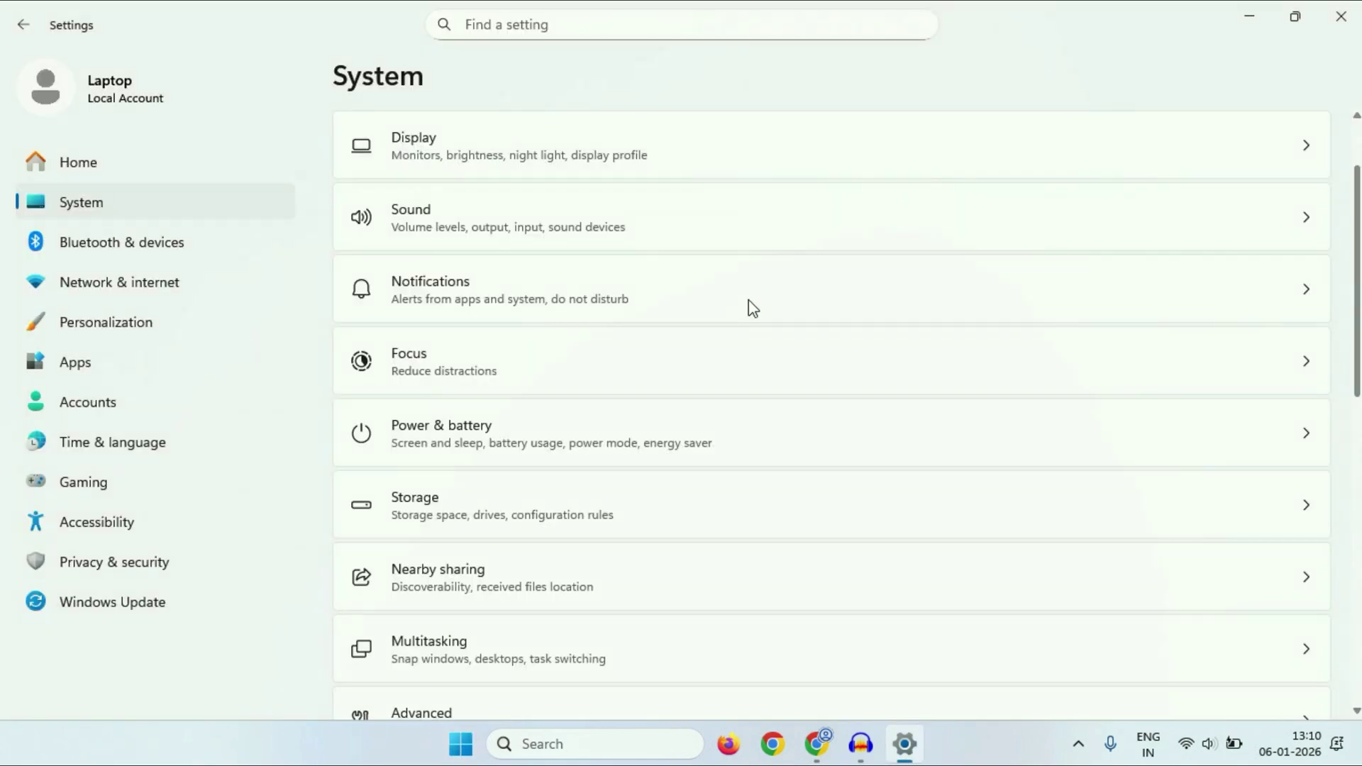
left_click(190, 564)
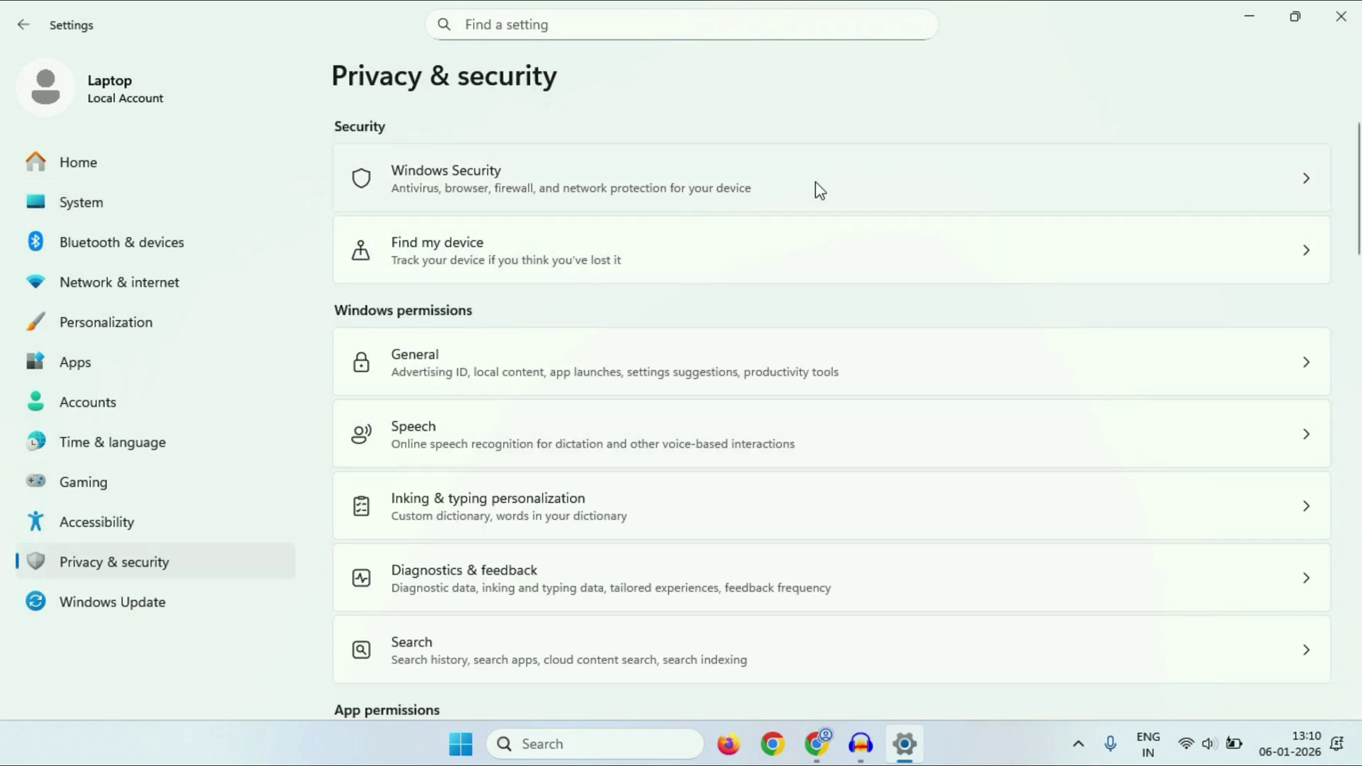
left_click(592, 180)
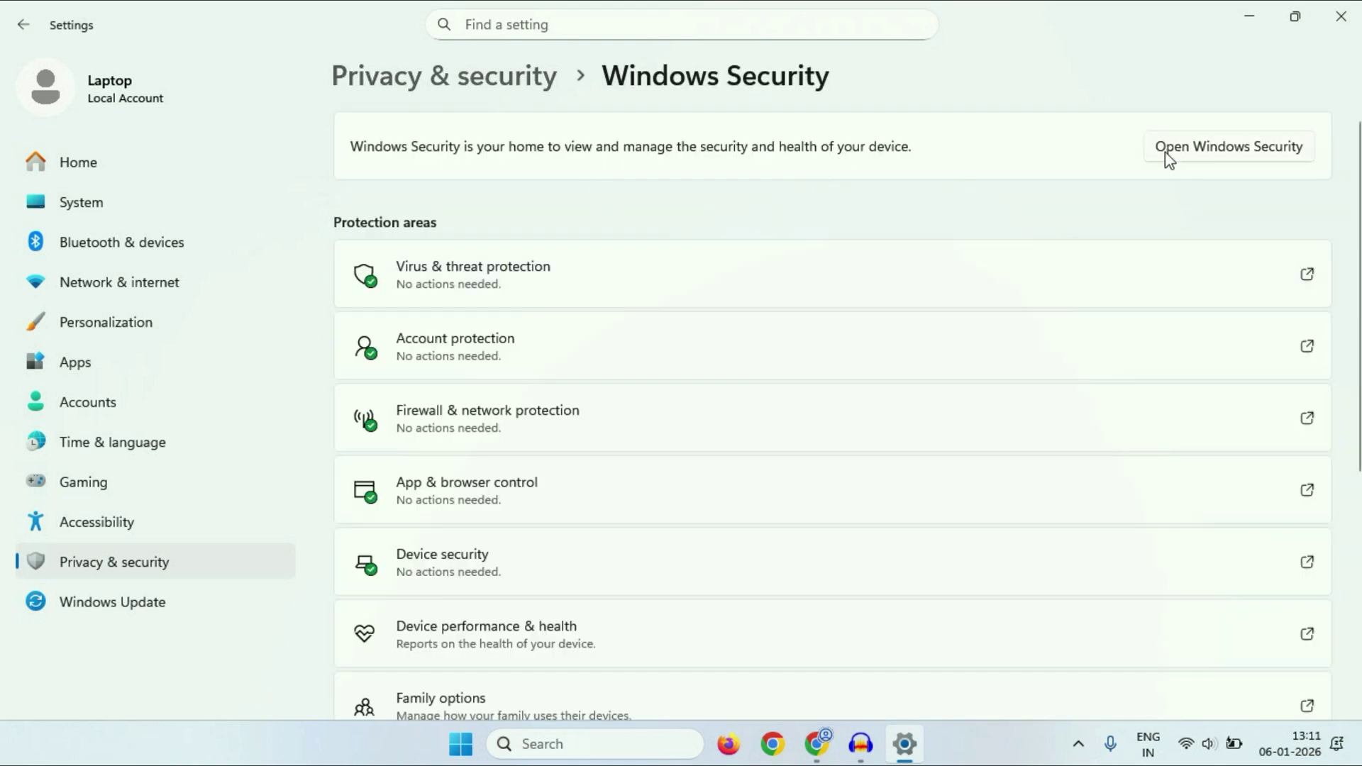
Step: Start a Full scan in Windows Security's Virus & threat protection, then minimize the app
left_click(1245, 148)
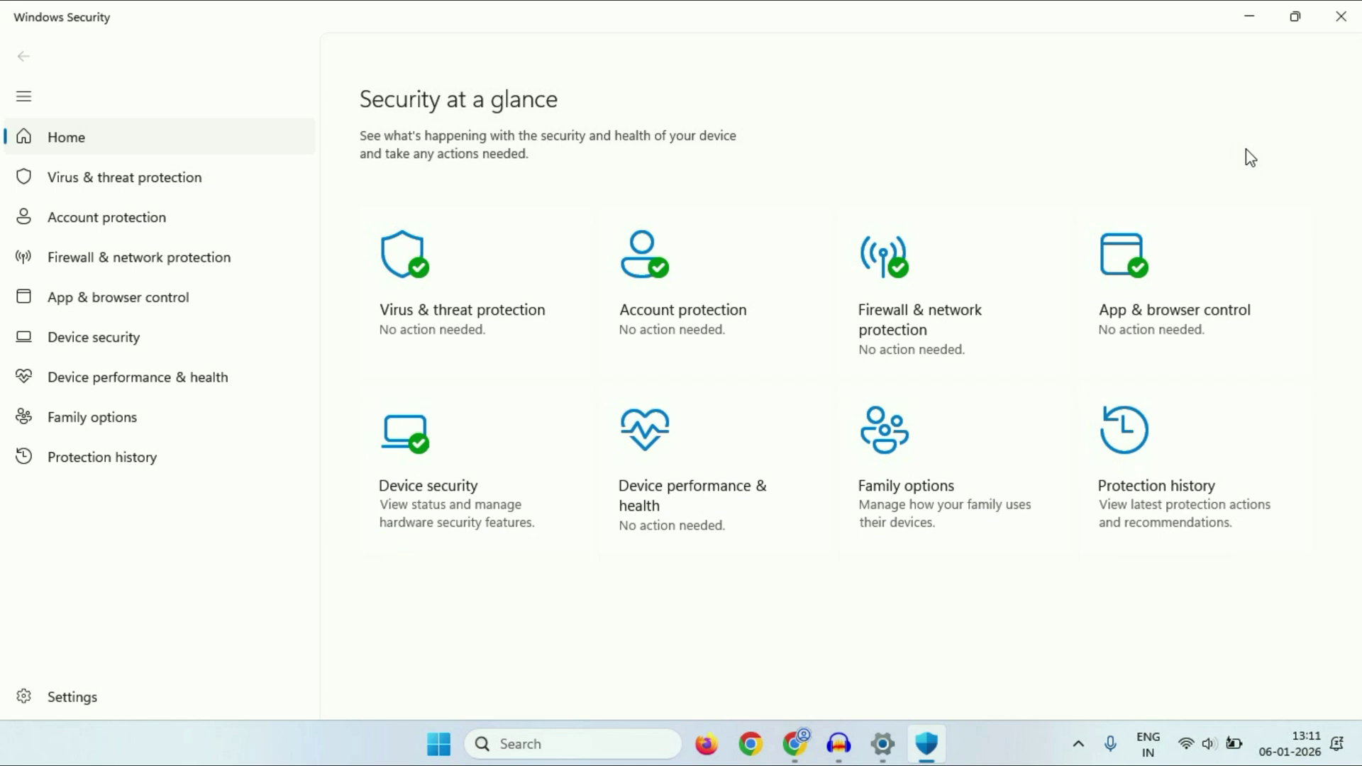
left_click(490, 314)
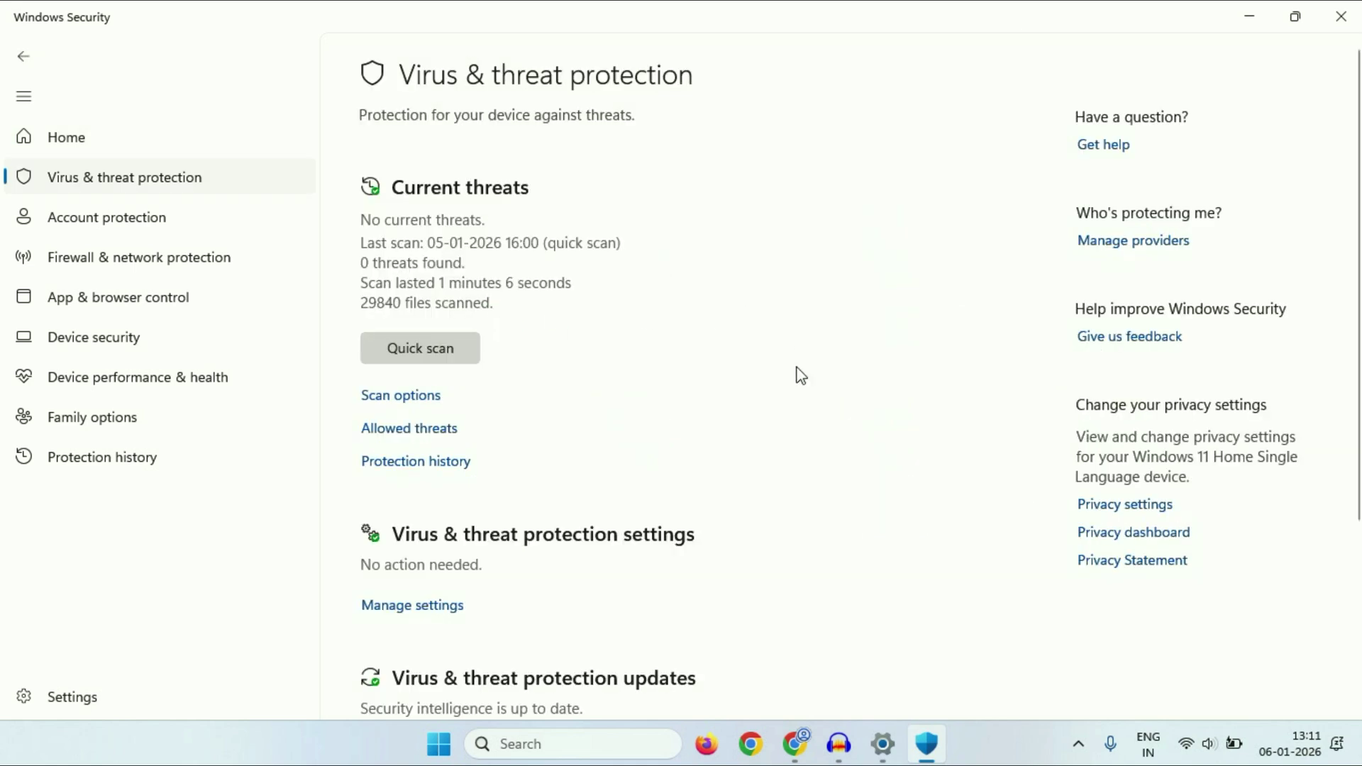
left_click(403, 399)
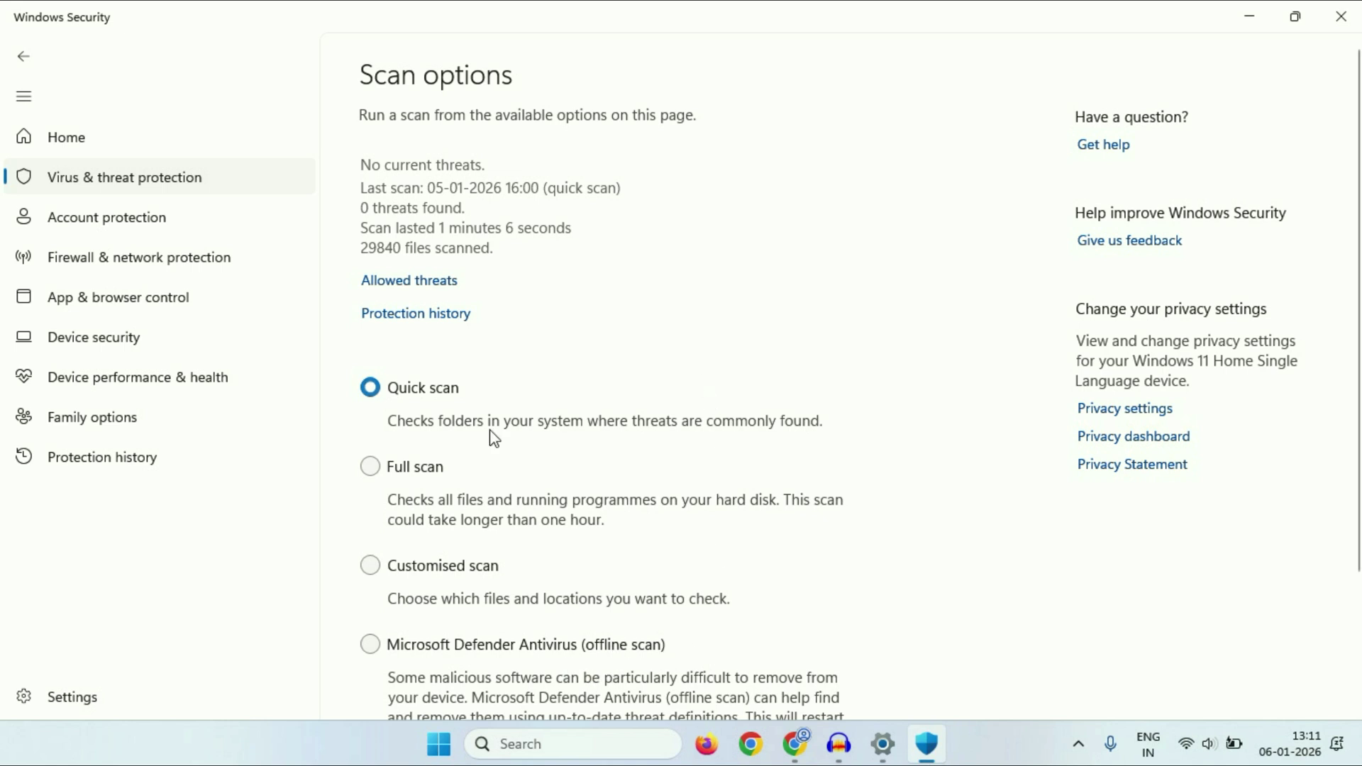
left_click(370, 468)
scroll(678, 535, "down", 2)
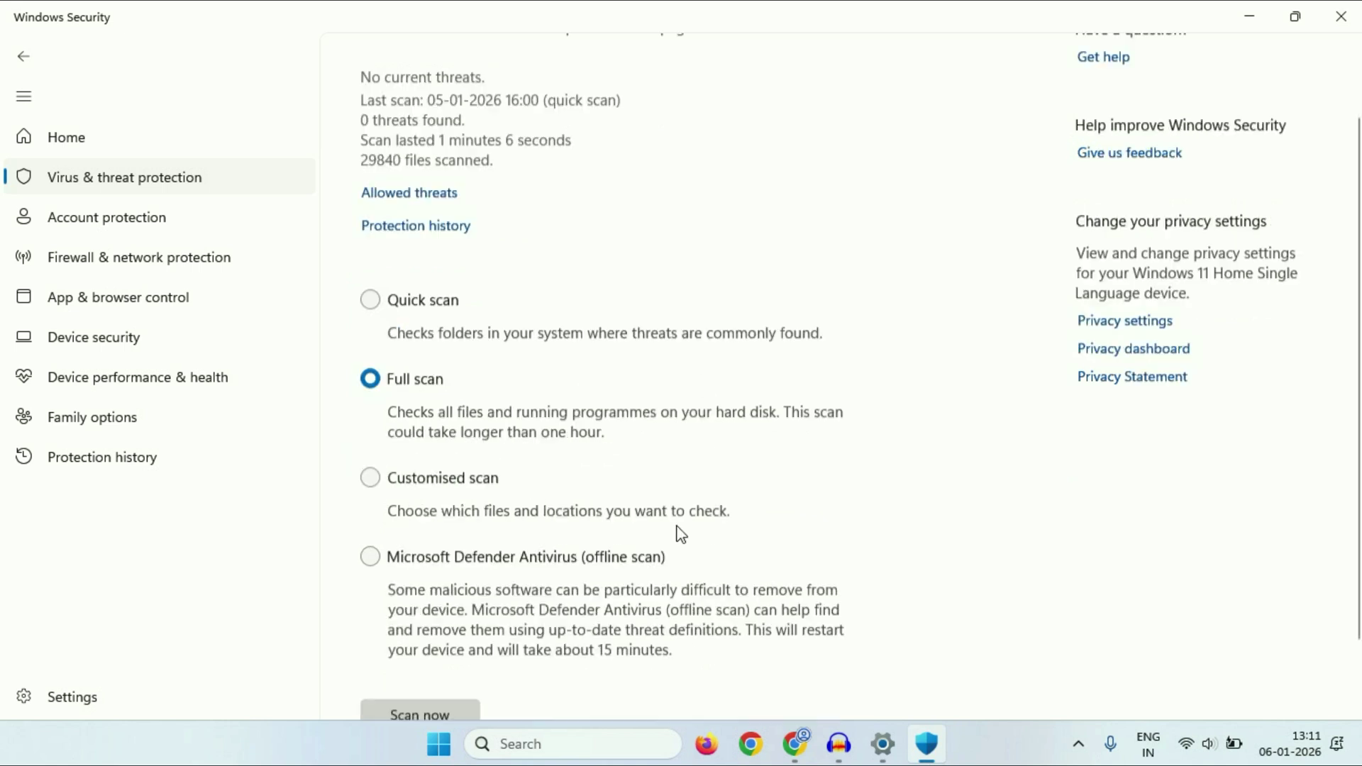
left_click(469, 642)
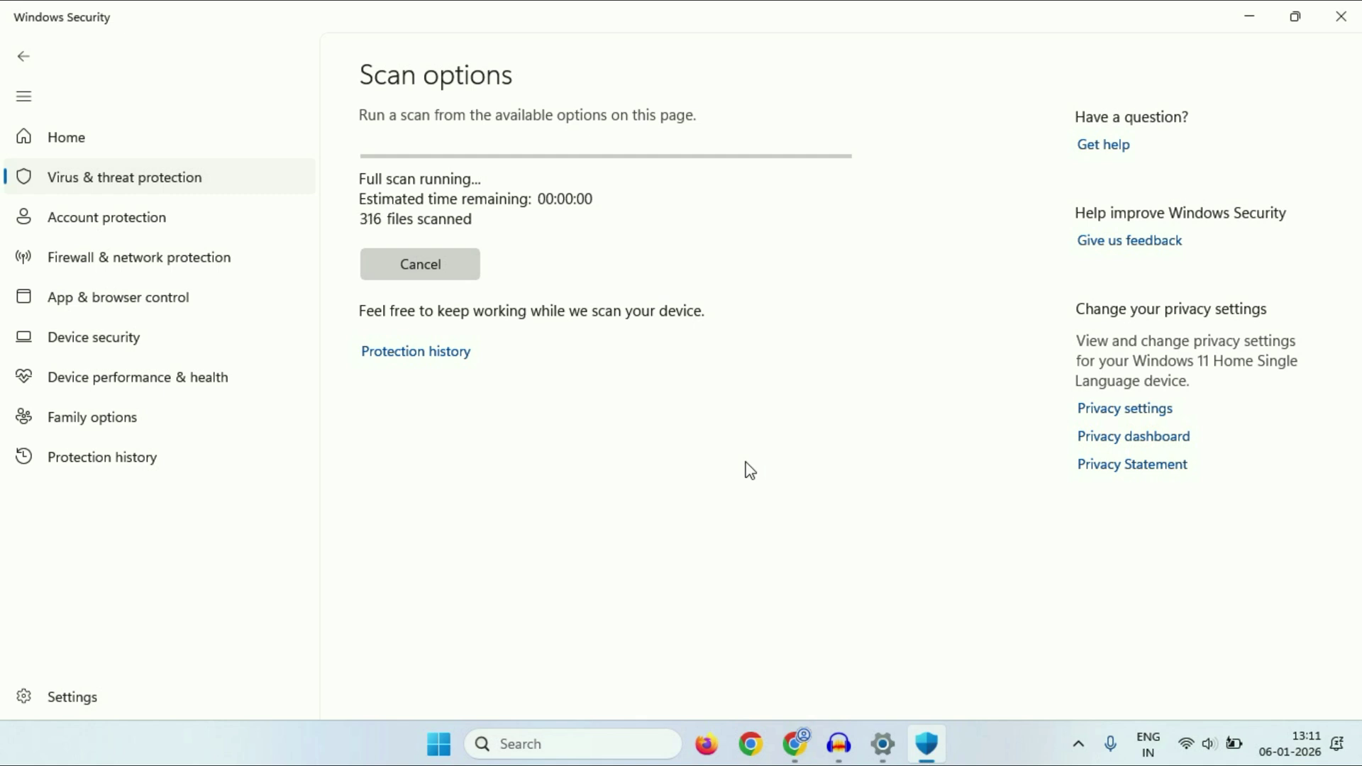
left_click(1246, 24)
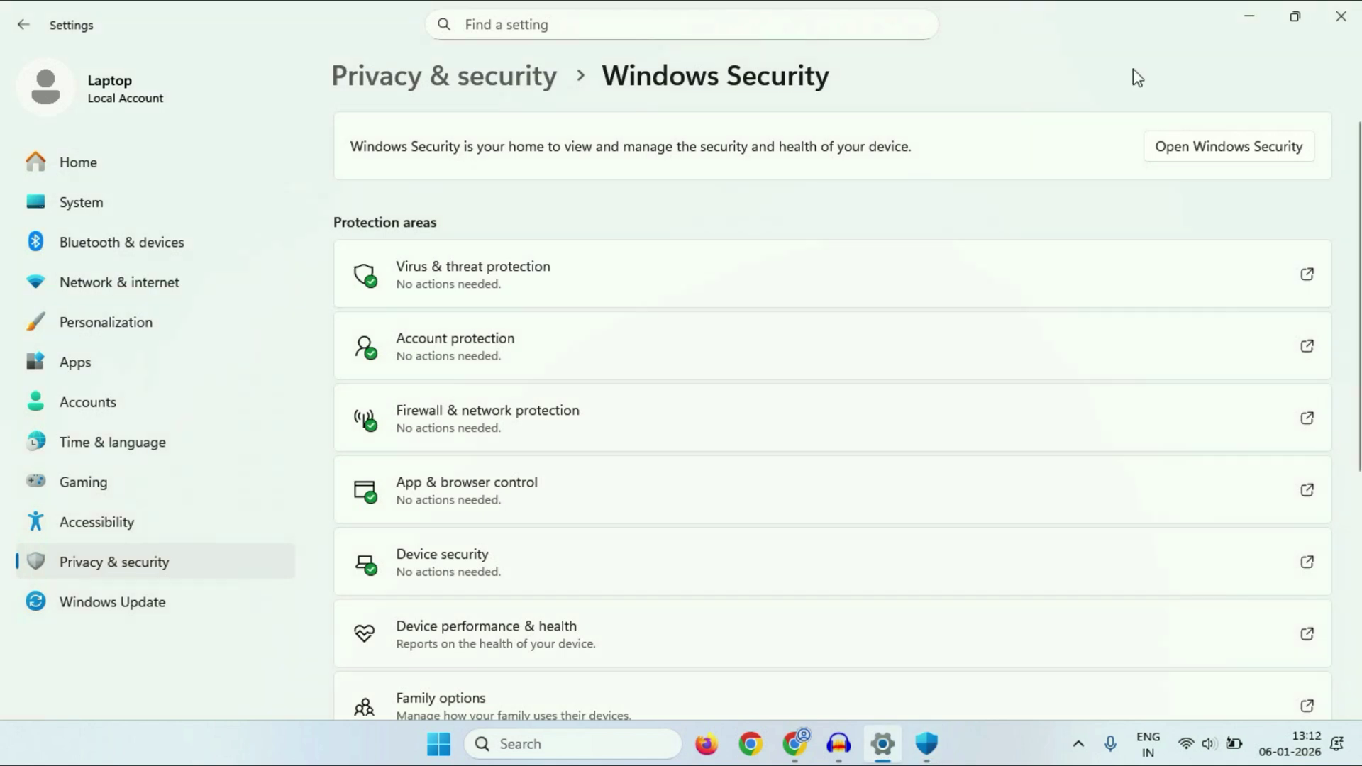